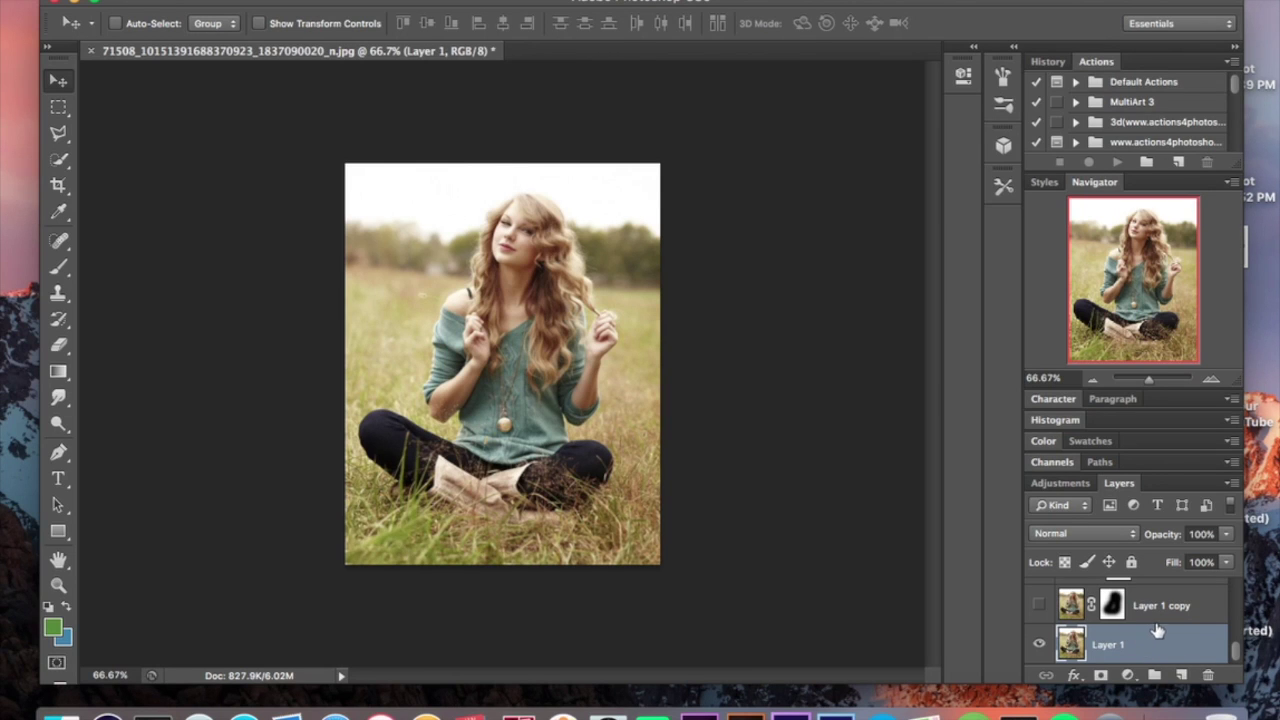
- Select the Layer 1 copy layer and make it visible
left_click(1205, 604)
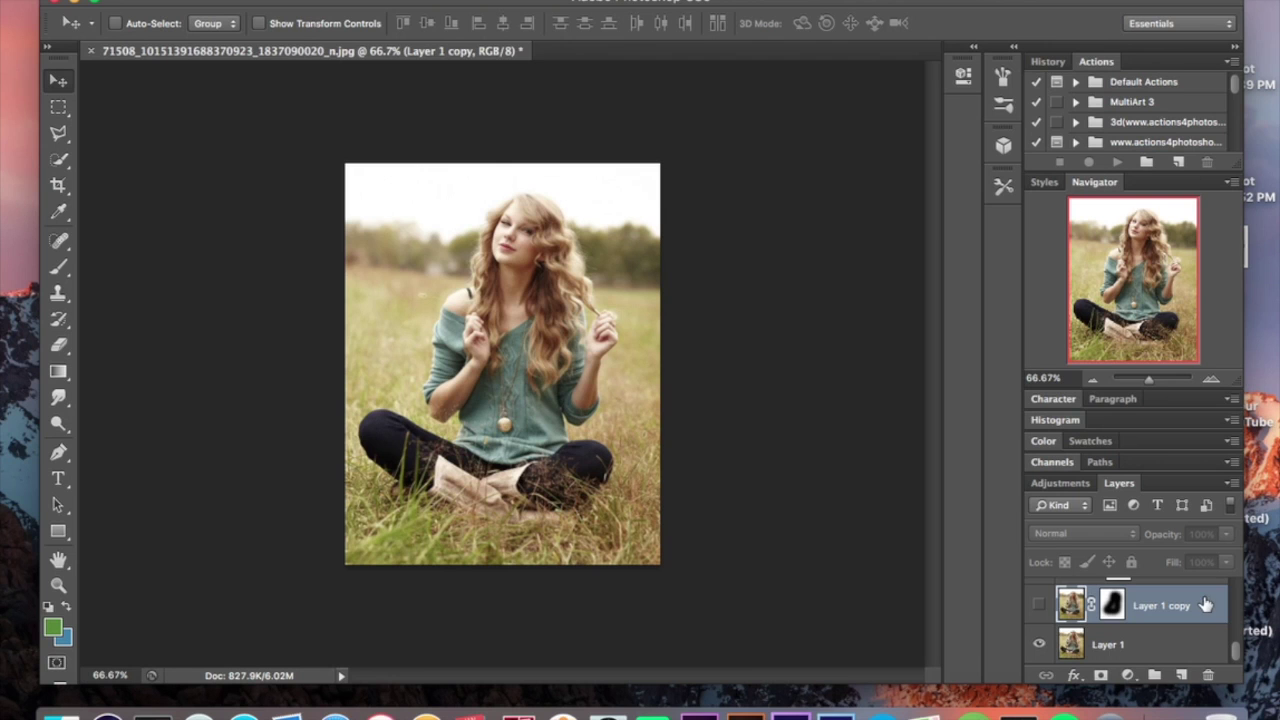
left_click(468, 1)
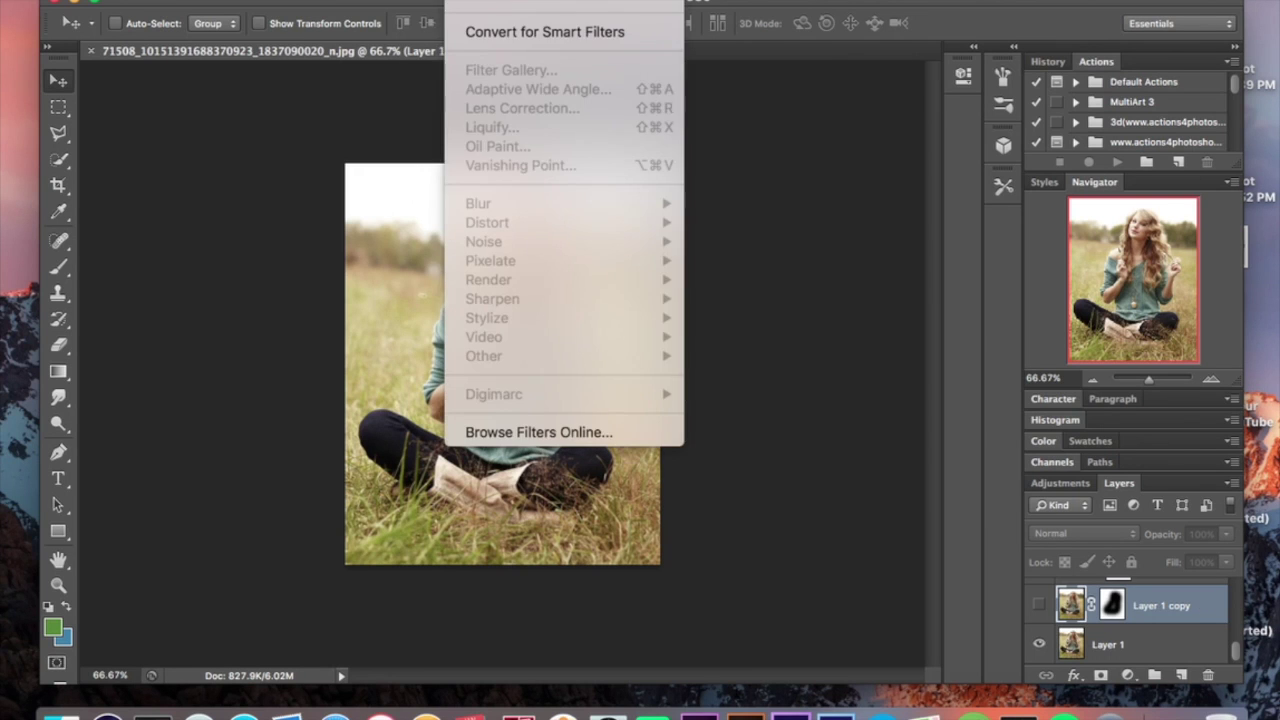
key("Escape")
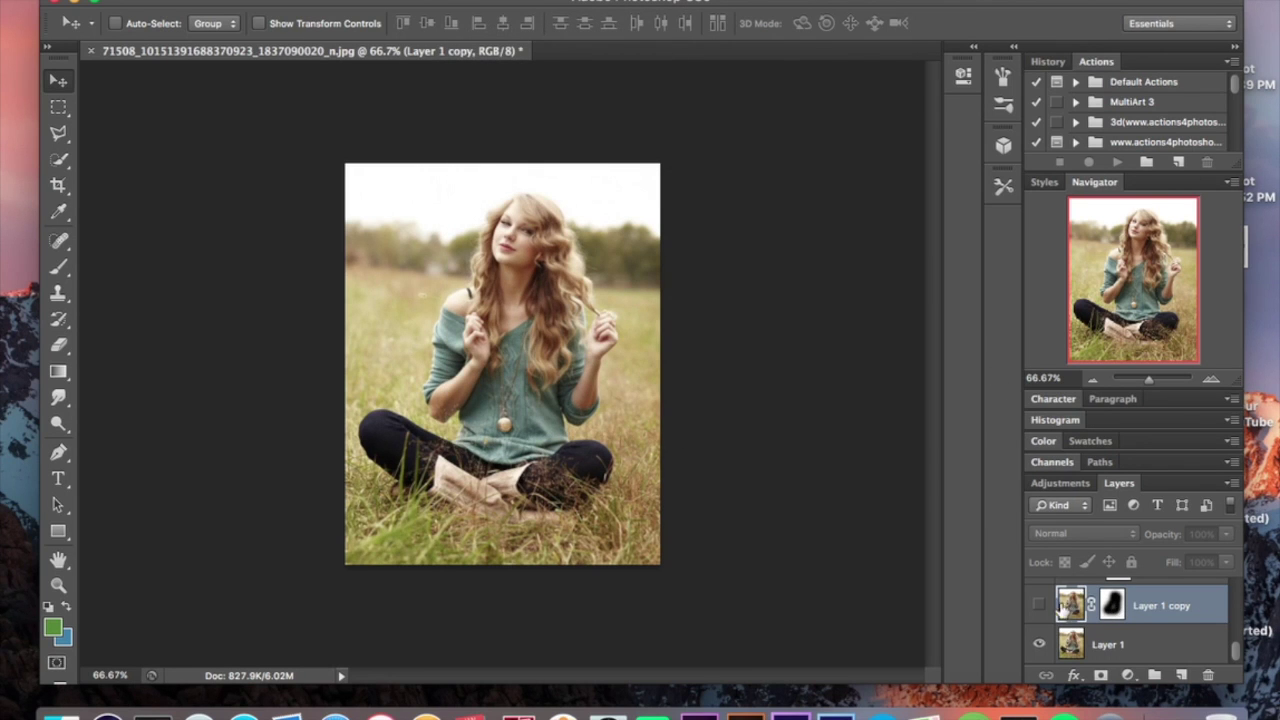
left_click(1039, 604)
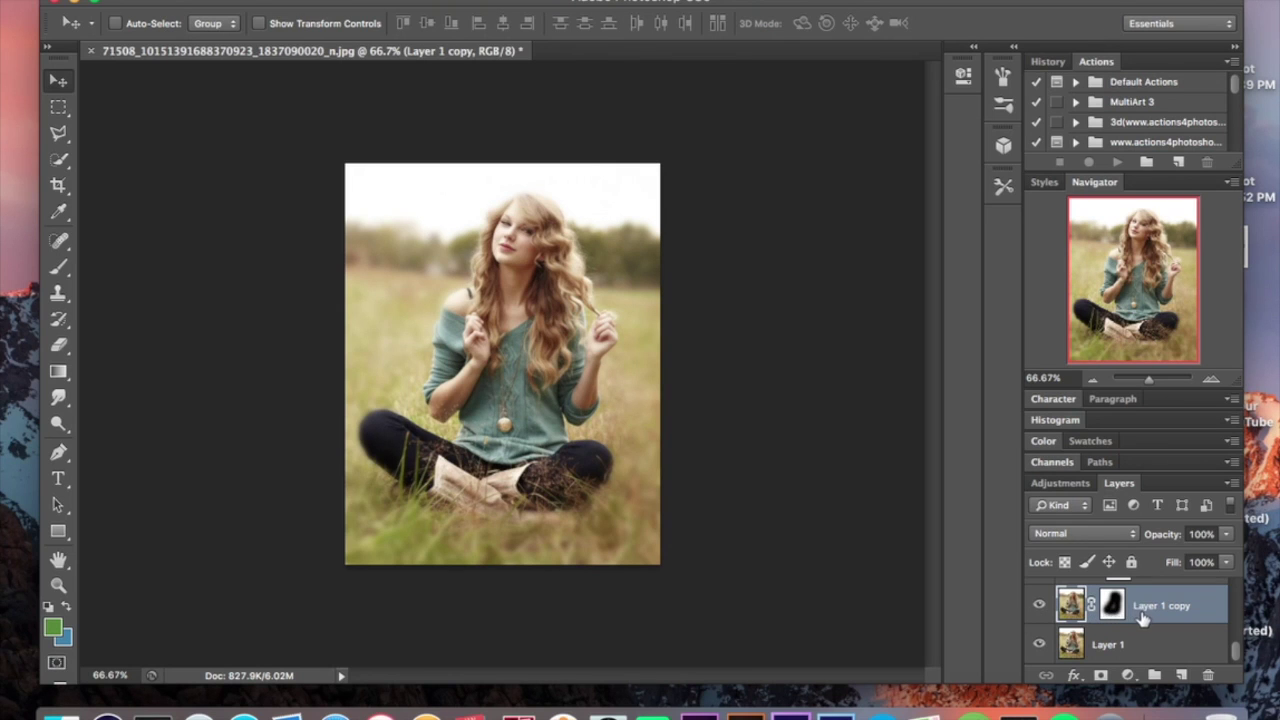
- Look through the Blur filters for the Layer 1 copy layer and select its layer mask
left_click(470, 2)
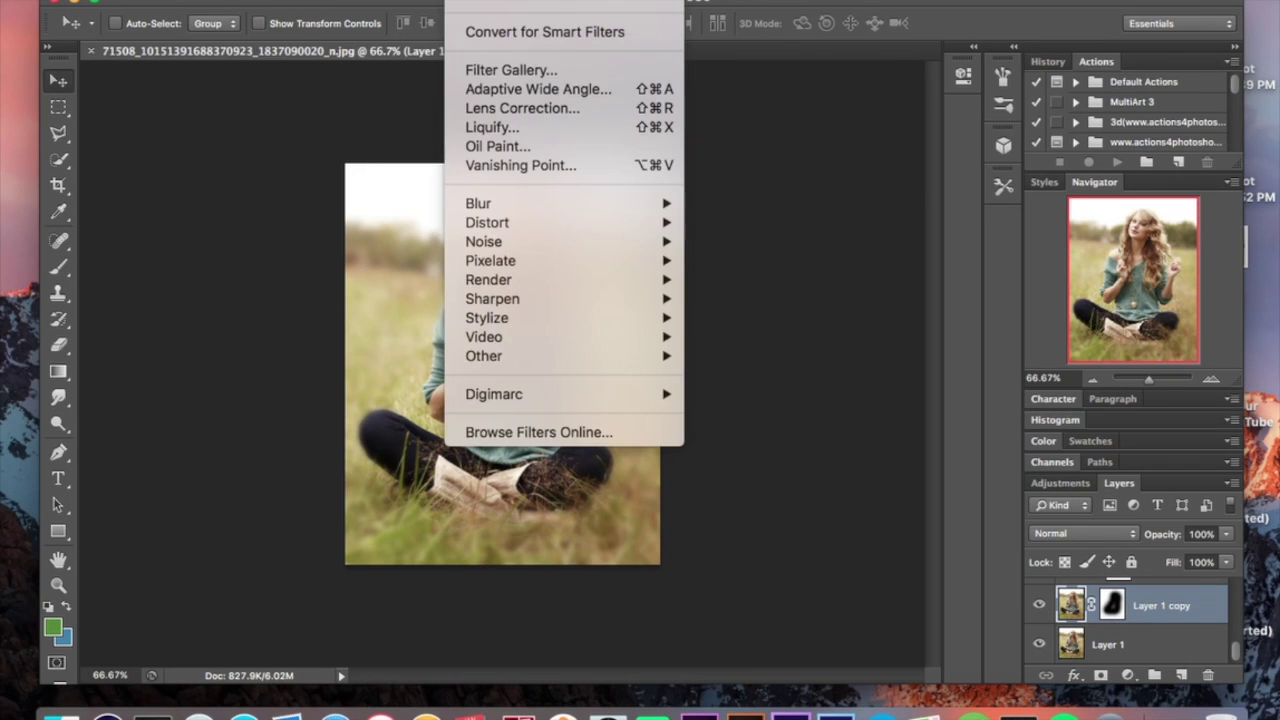
mouse_move(613, 205)
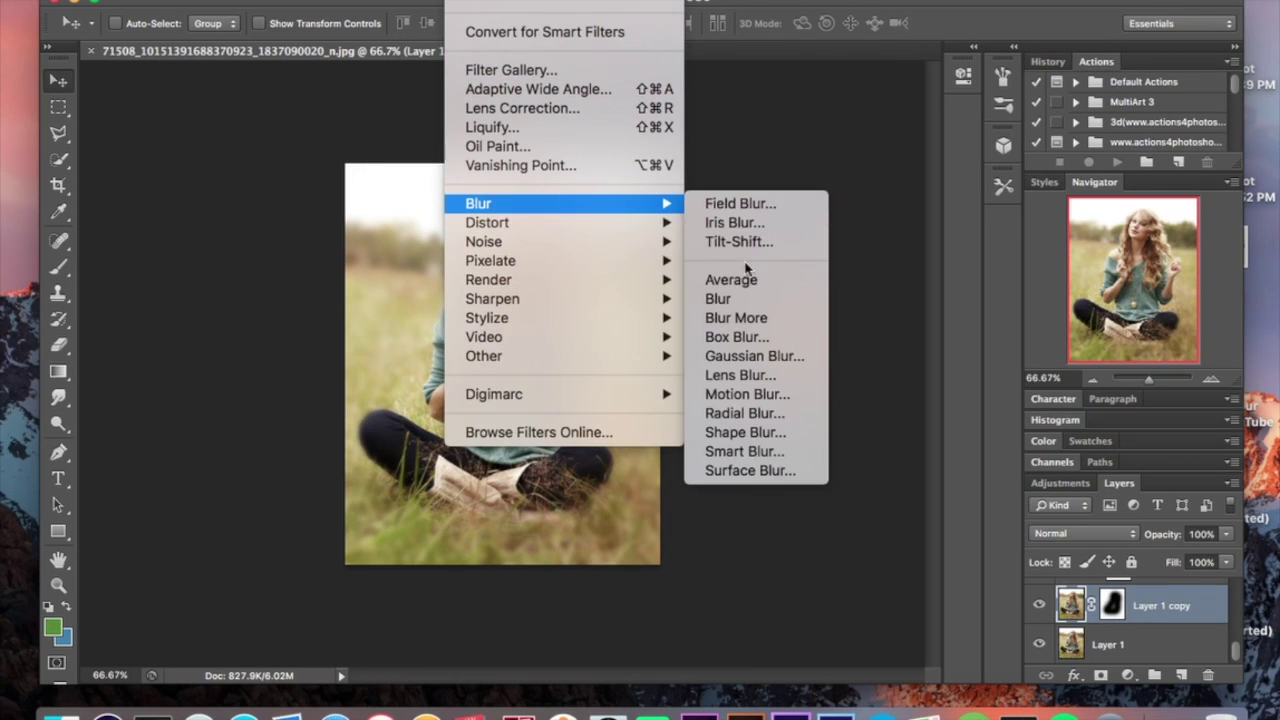
left_click(68, 90)
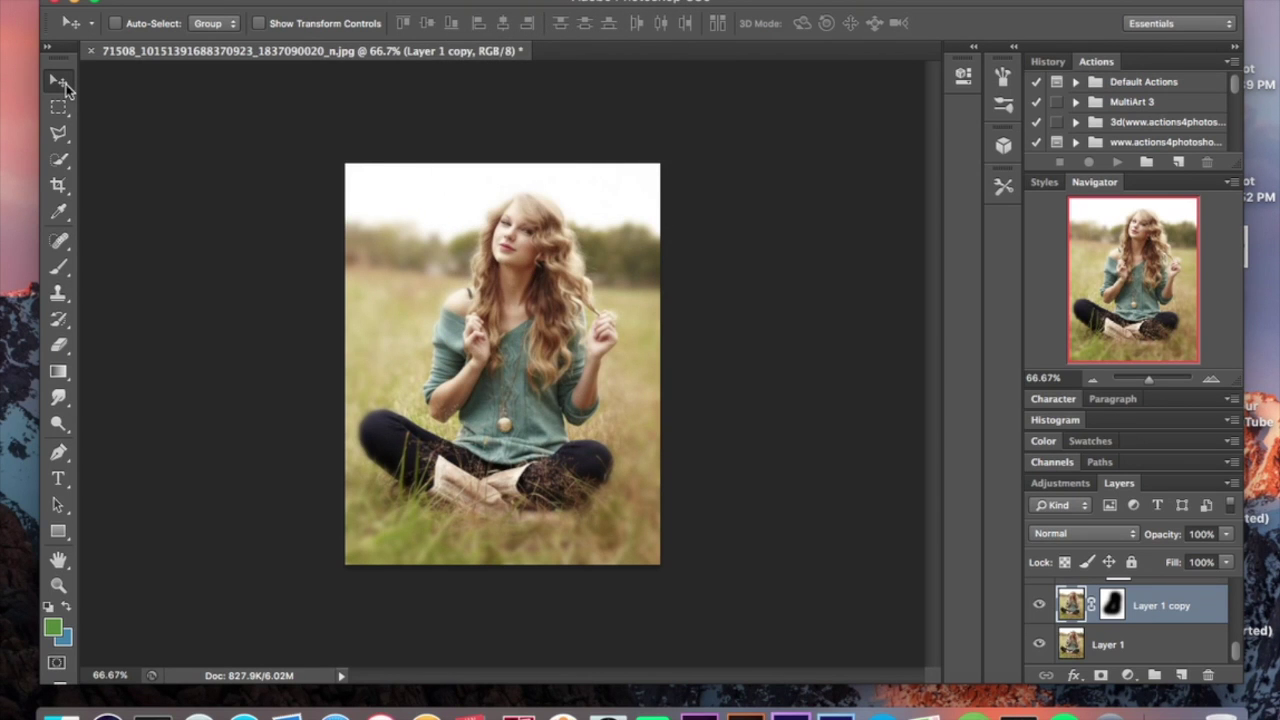
left_click(1114, 607)
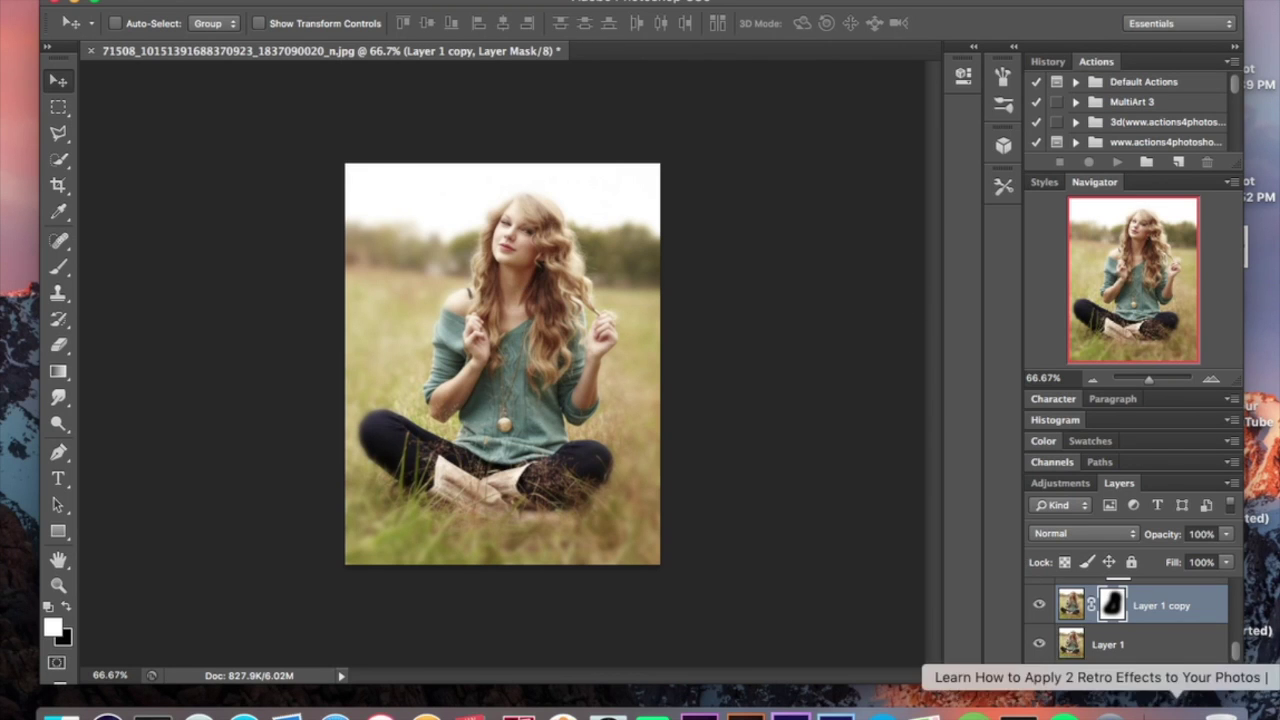
key("ctrl+z")
- Open the Curves 1 adjustment's properties, inspect its colour channels and make the adjustment visible
scroll(1172, 632, "up", 1)
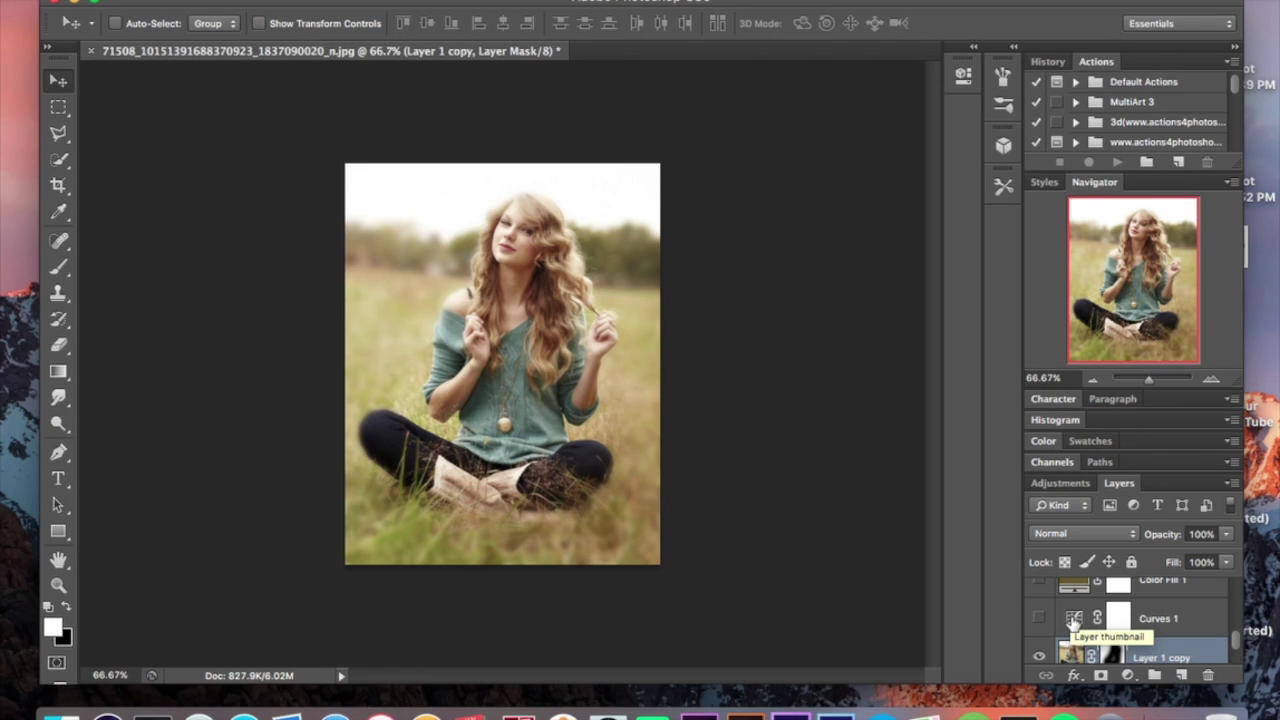
double_click(1073, 620)
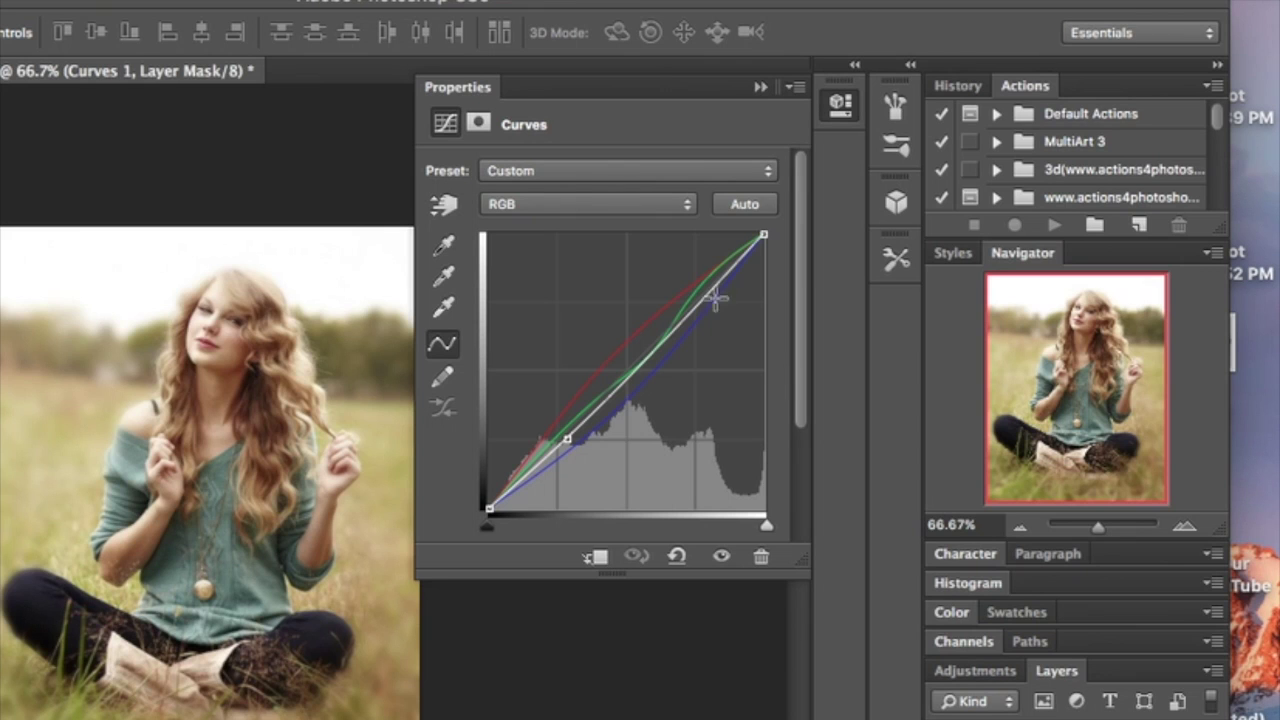
left_click(612, 213)
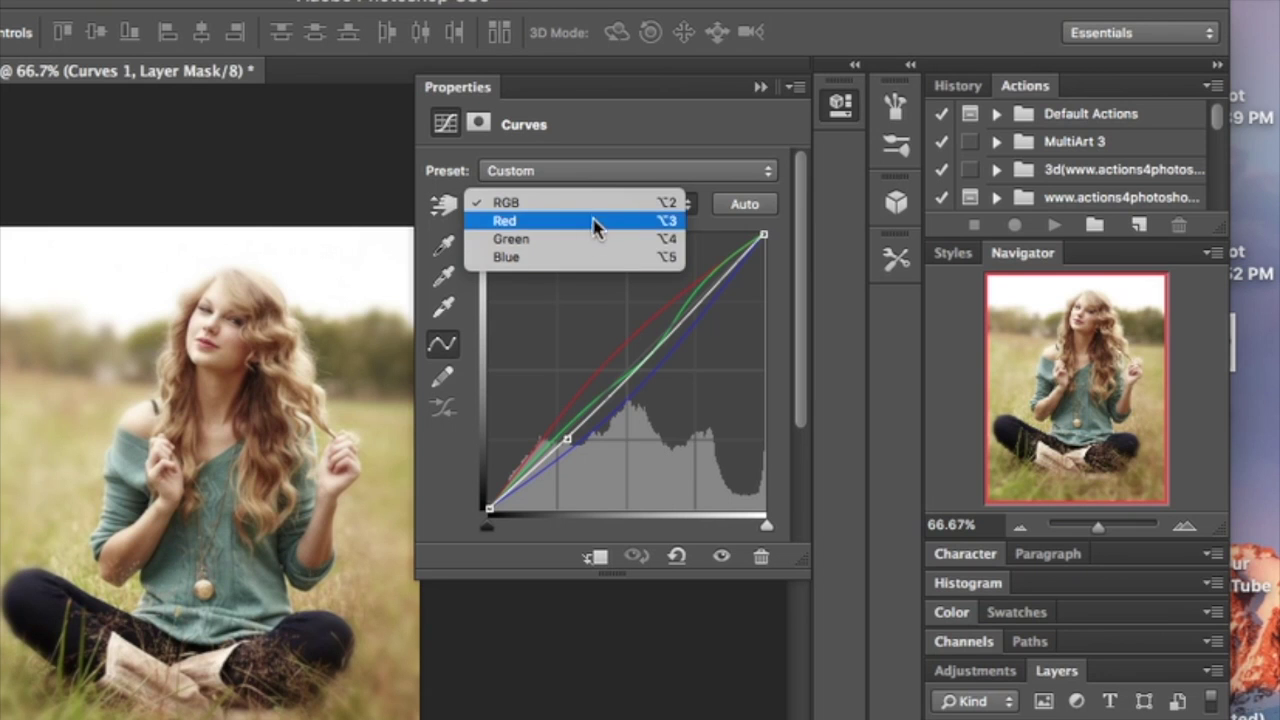
left_click(800, 237)
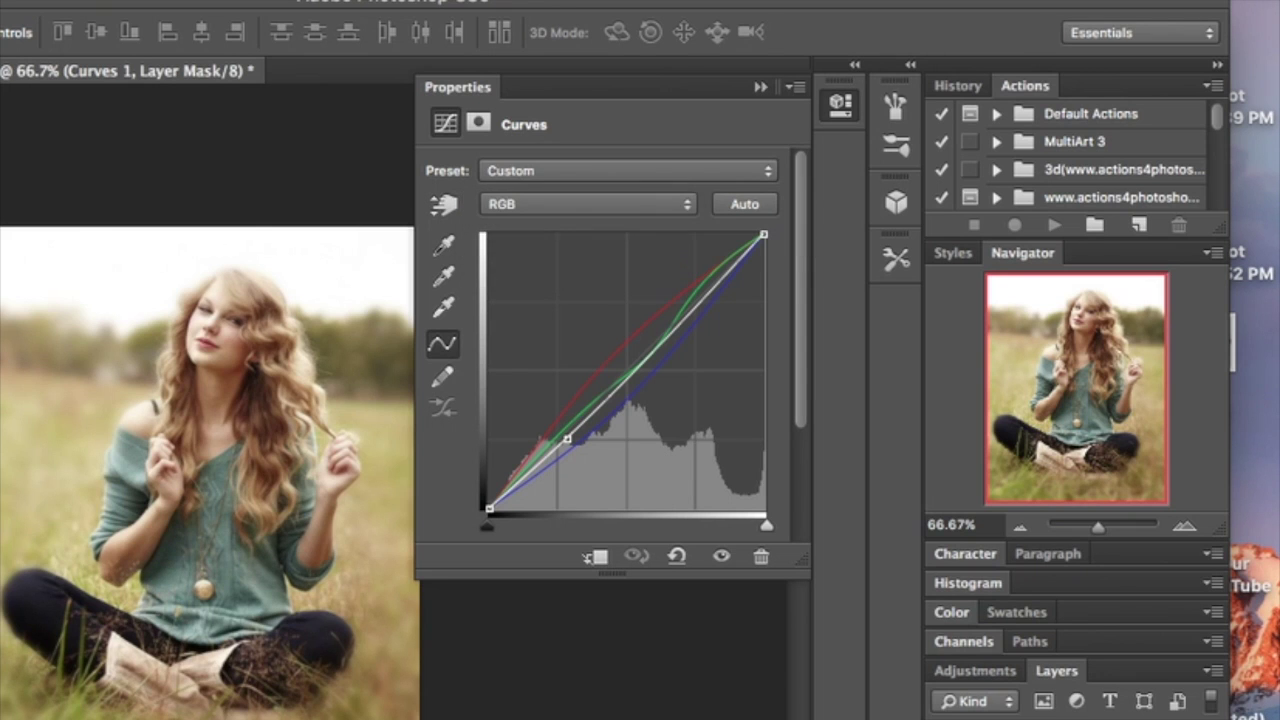
left_click(721, 555)
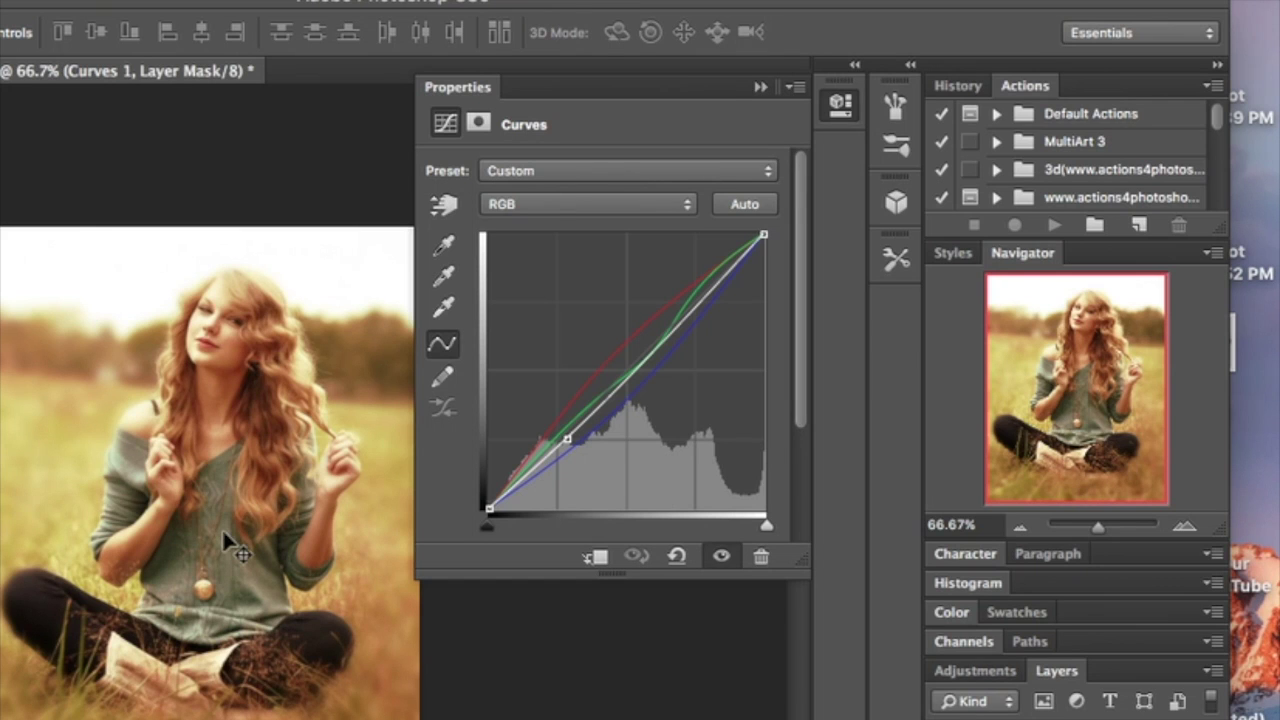
left_click(760, 88)
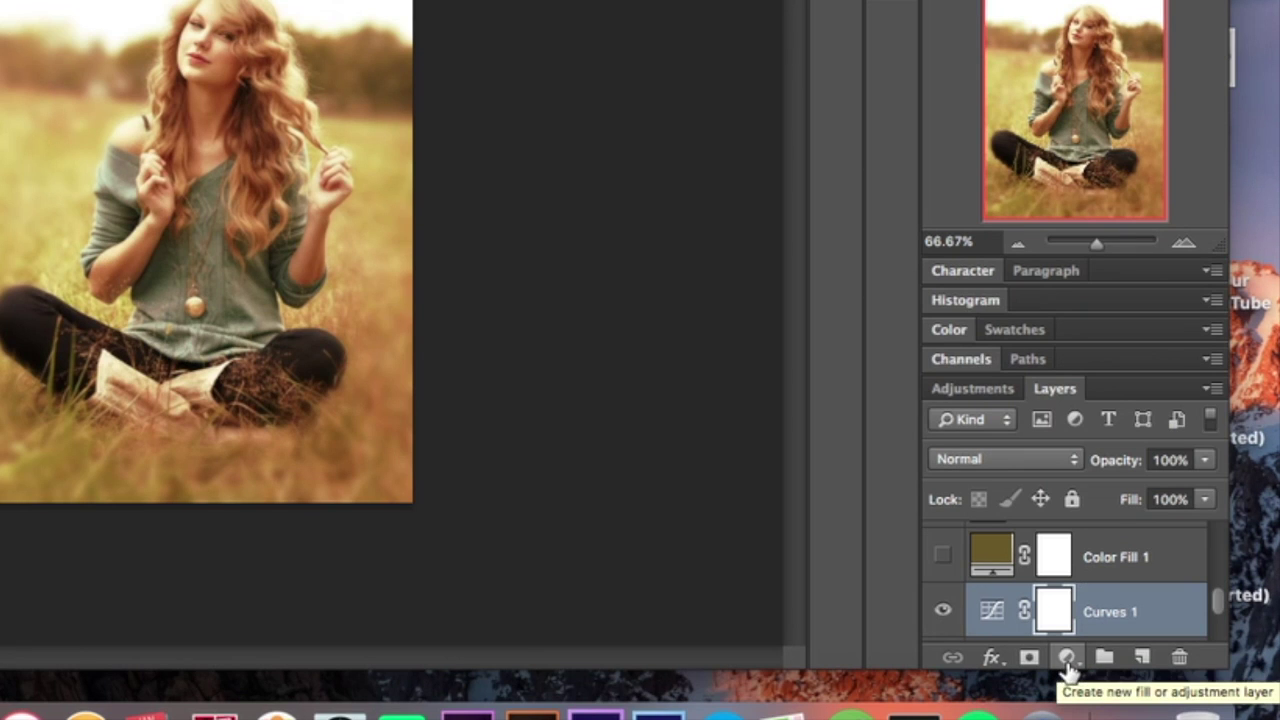
left_click(1067, 660)
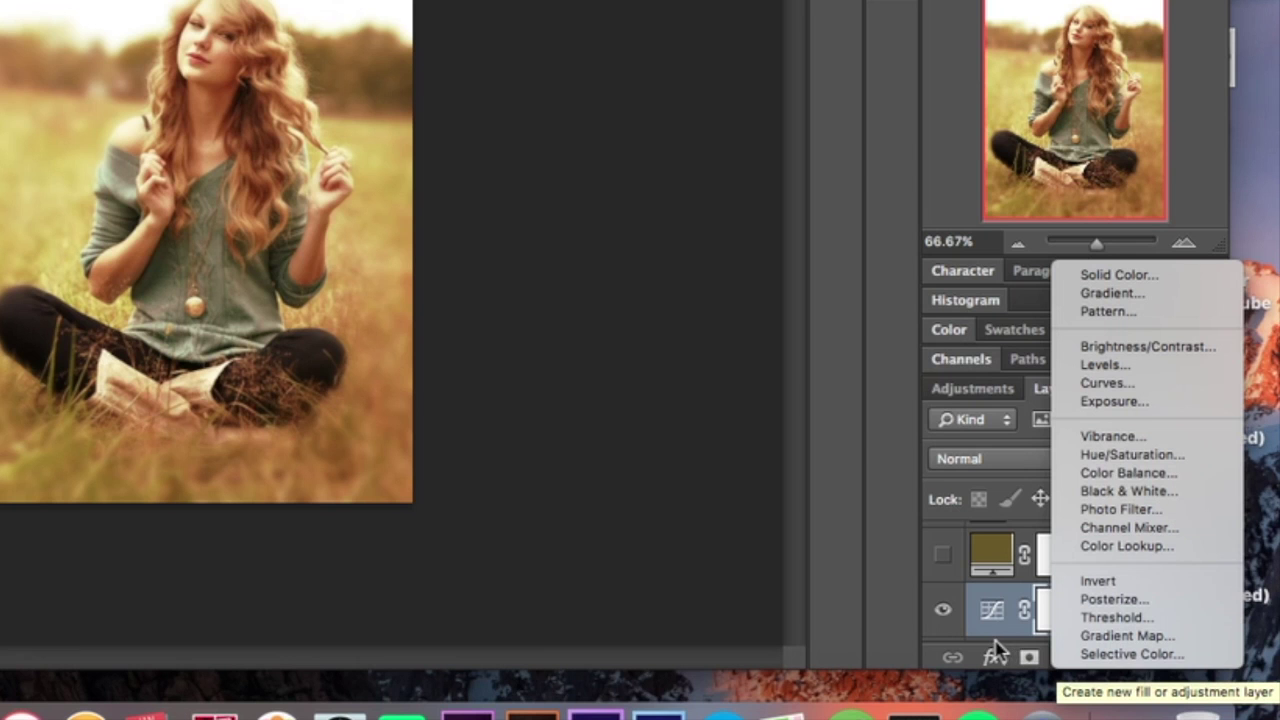
left_click(943, 612)
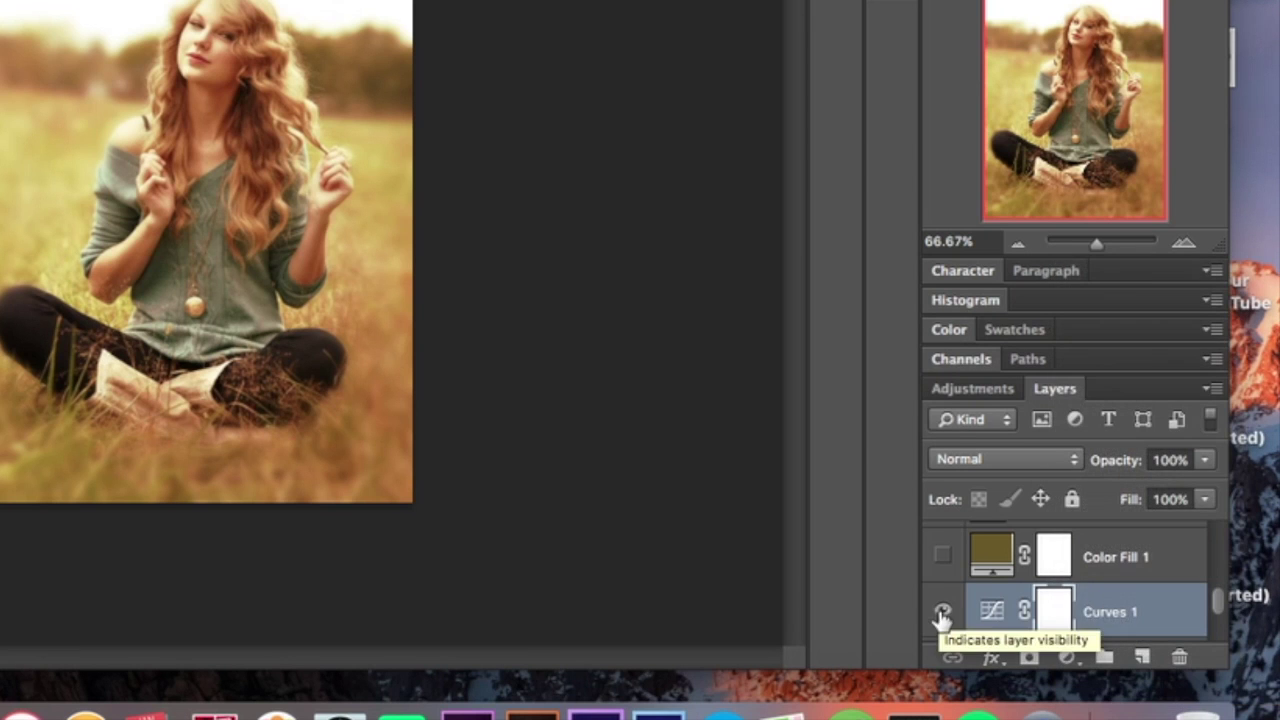
- Accept 675a1f as the solid colour of Color Fill 1 and make that layer visible
double_click(995, 553)
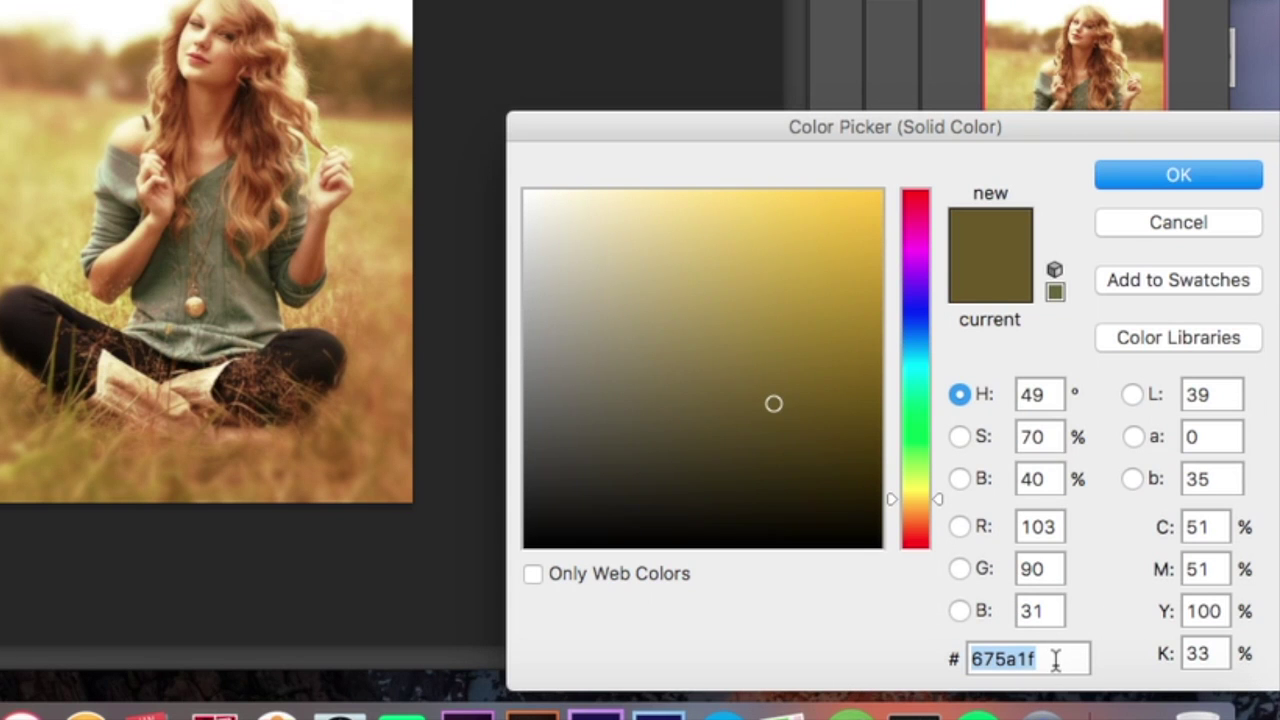
key("Return")
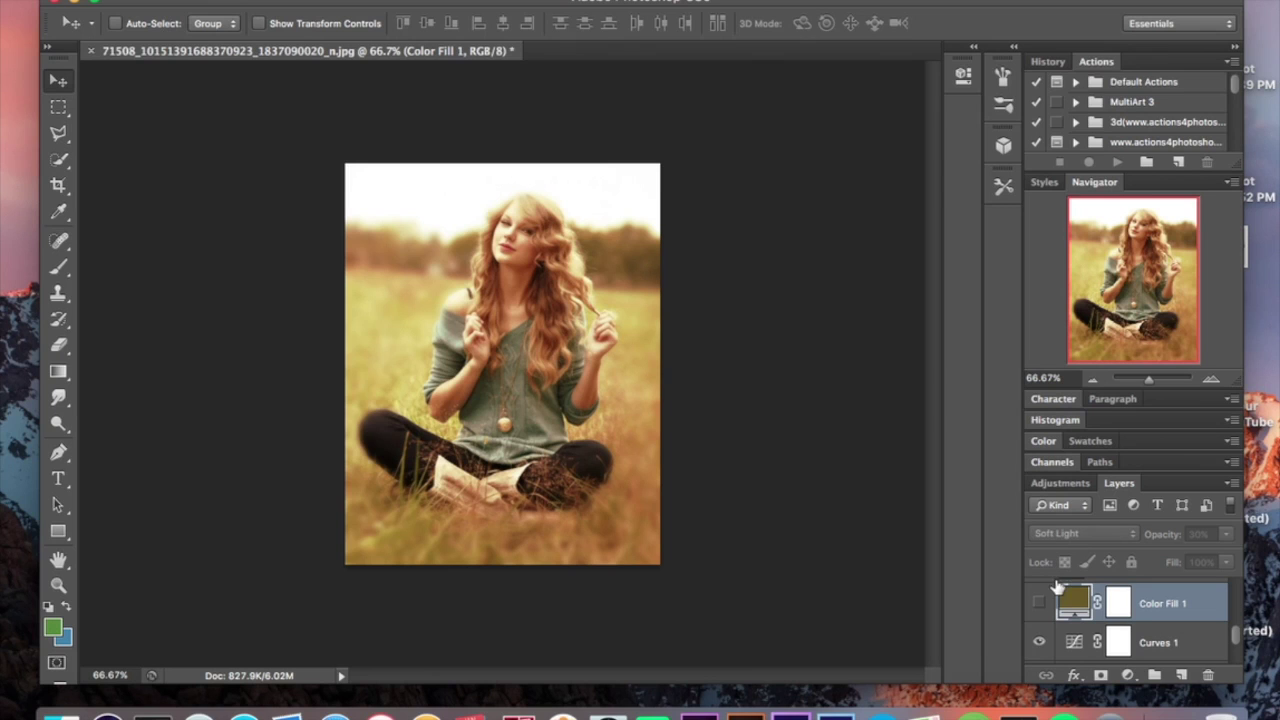
left_click(1039, 604)
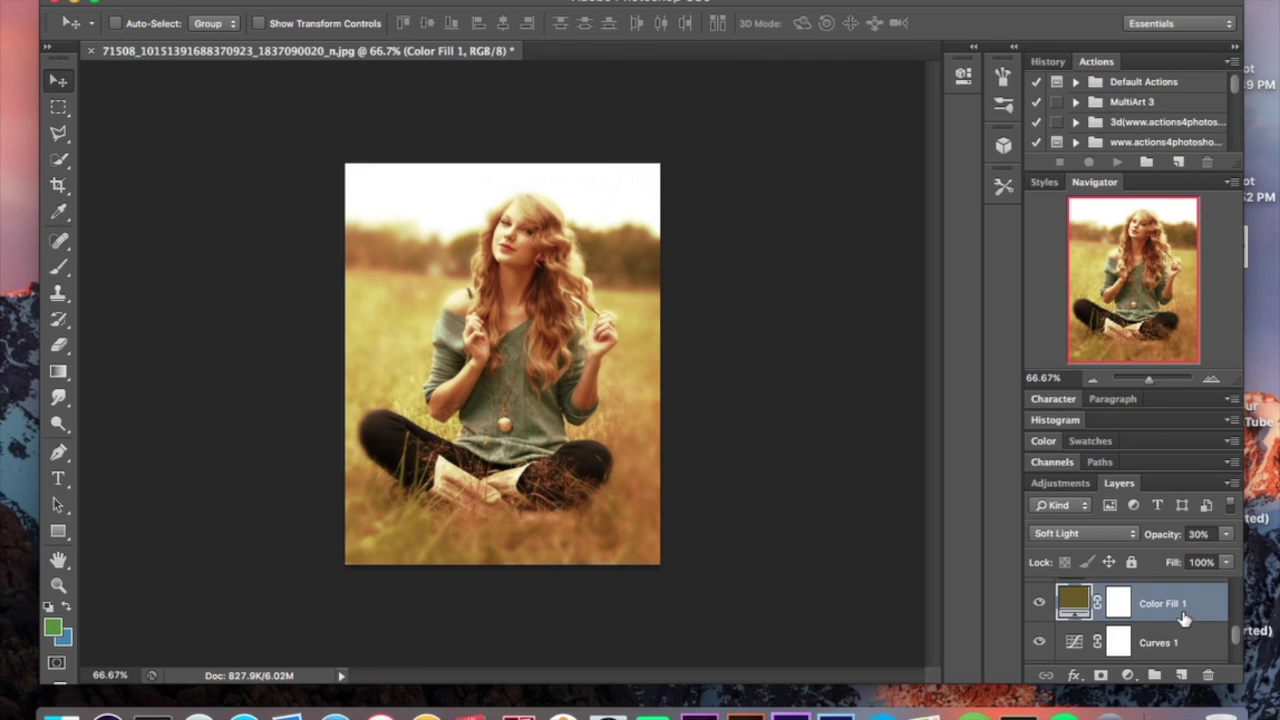
- Select Layer 2, swap the foreground and background colours, and accept 4581b0 as the foreground colour
scroll(1184, 619, "up", 2)
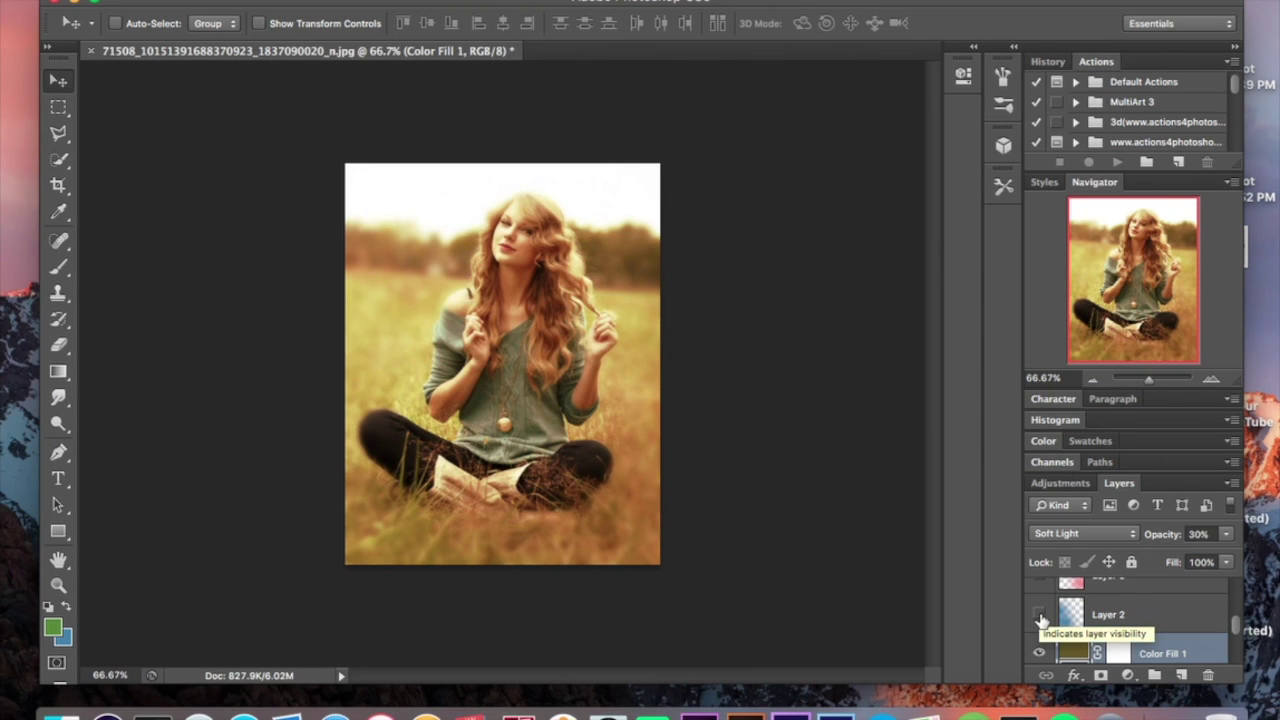
left_click(1094, 618)
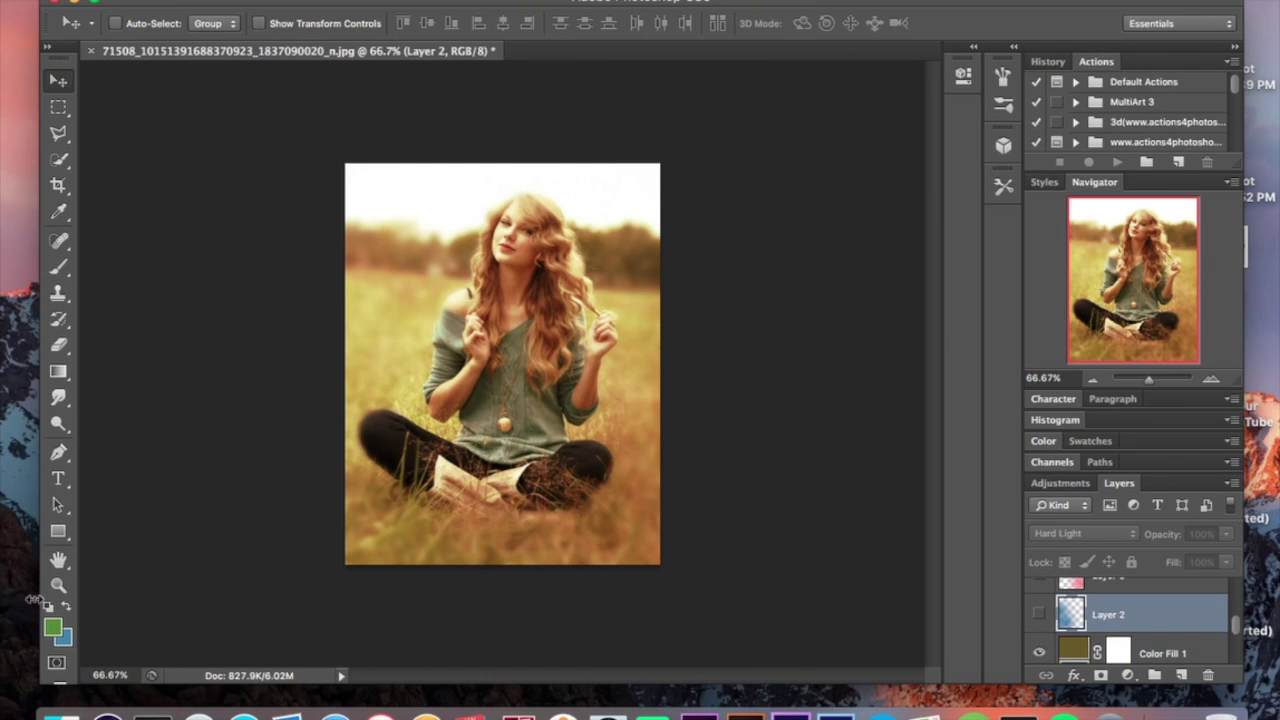
left_click(66, 607)
left_click(55, 628)
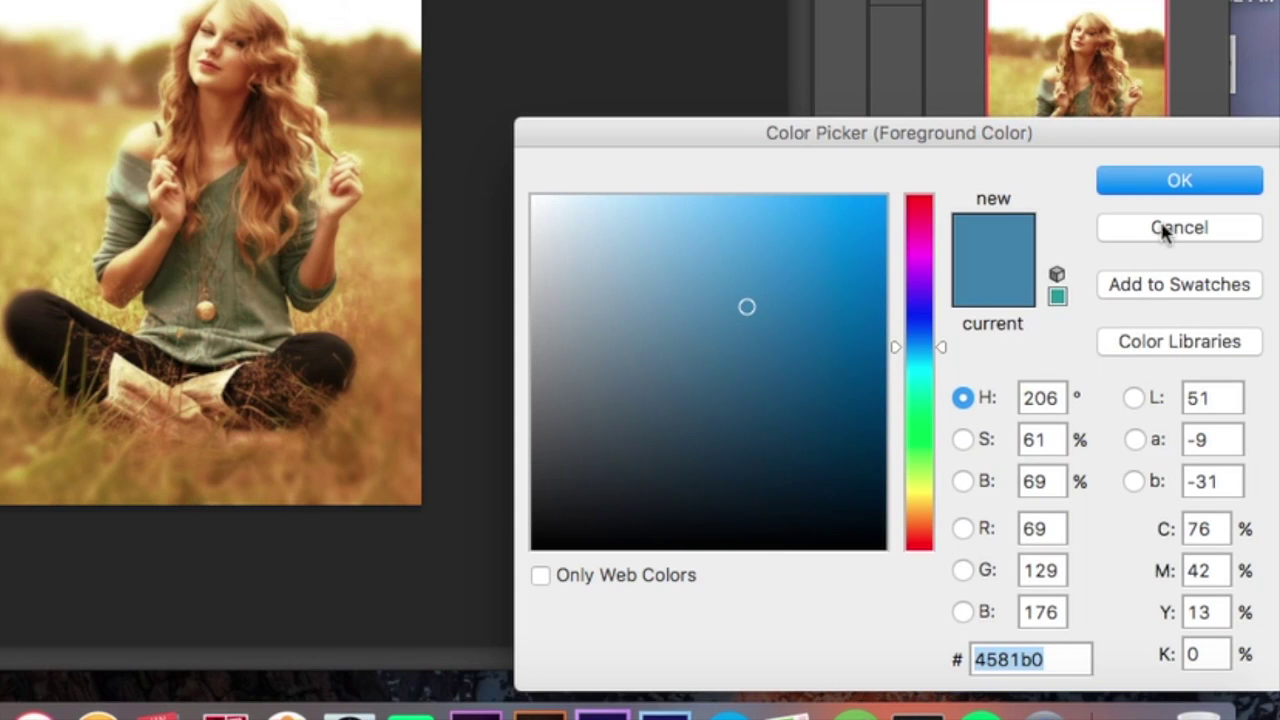
left_click(1168, 180)
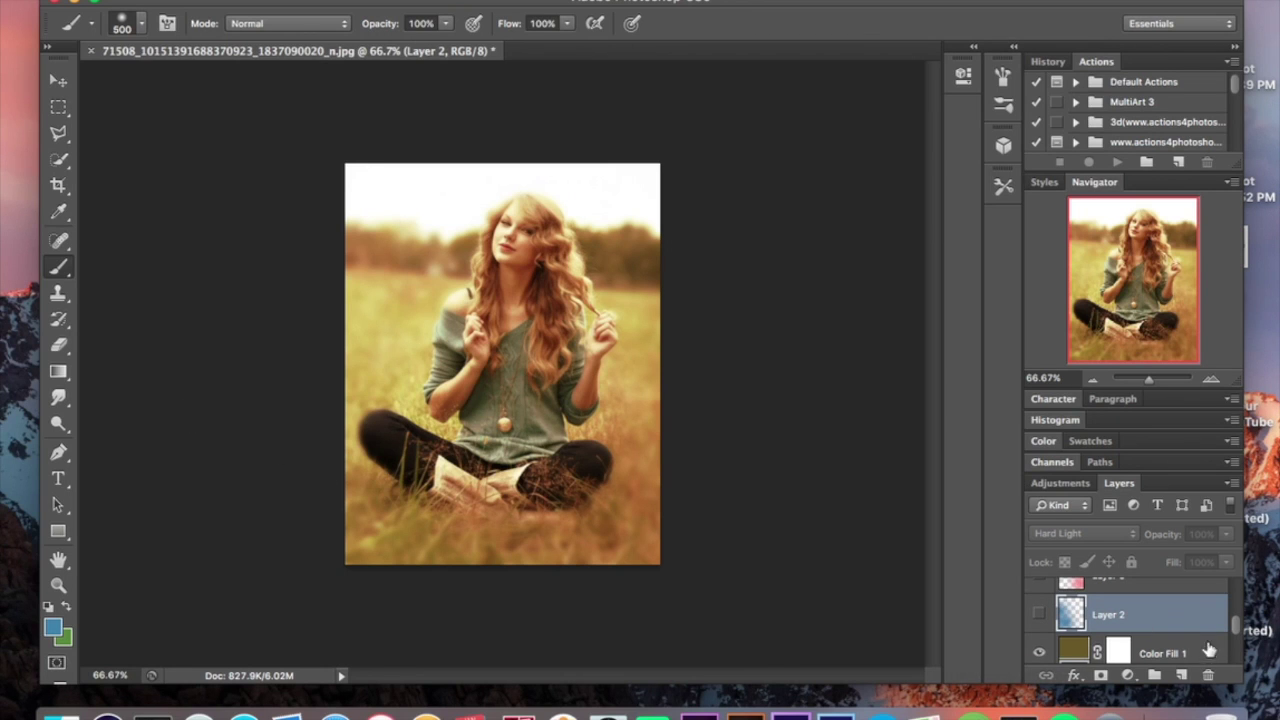
- Try soft blue brush strokes at size 500 over the photo's lower-left area on a new layer, and remove that layer
left_click(1181, 676)
left_click_drag(343, 529, 386, 514)
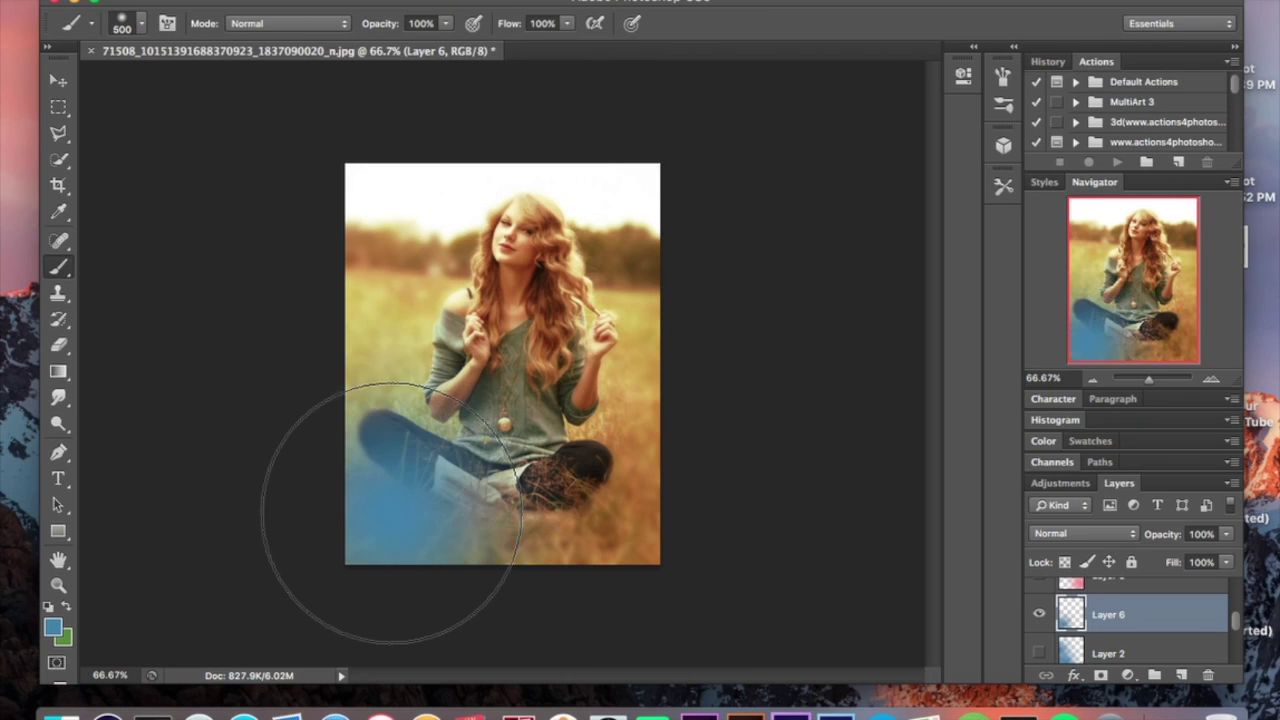
left_click_drag(372, 400, 354, 393)
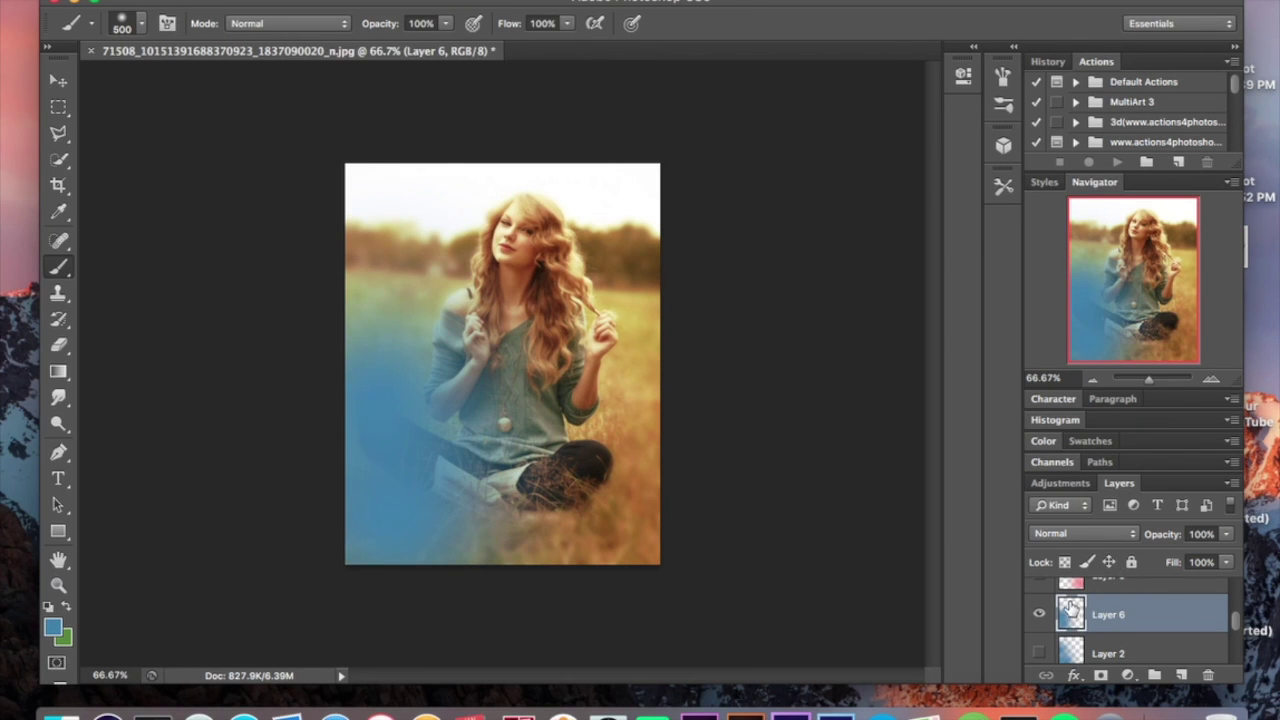
key("super+e")
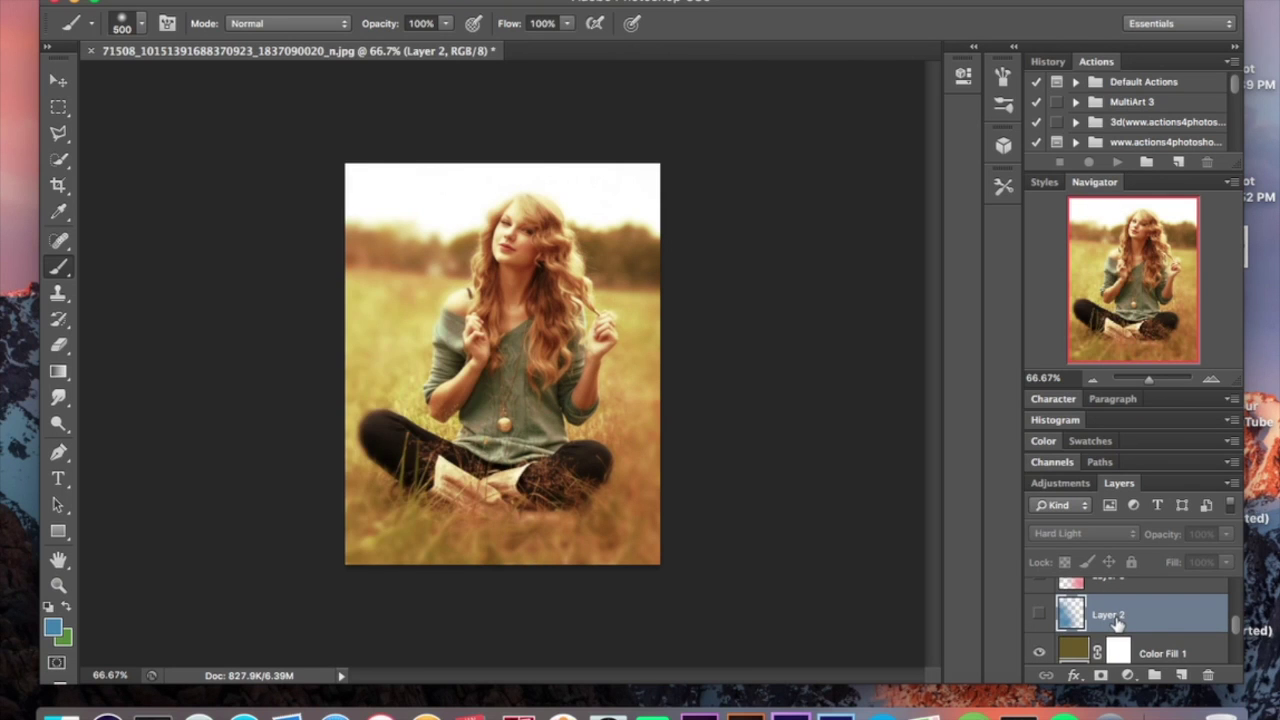
- Make Layer 2 visible and set the background colour to f38a8a
left_click(1039, 614)
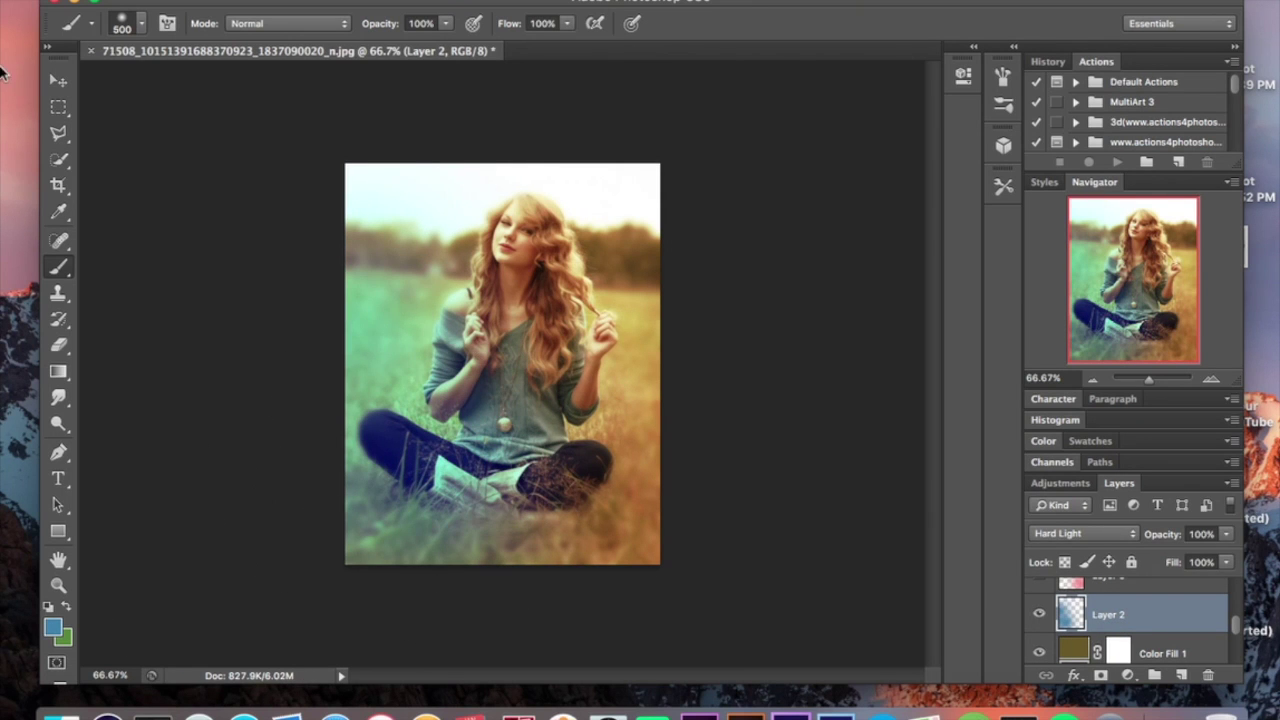
left_click(60, 86)
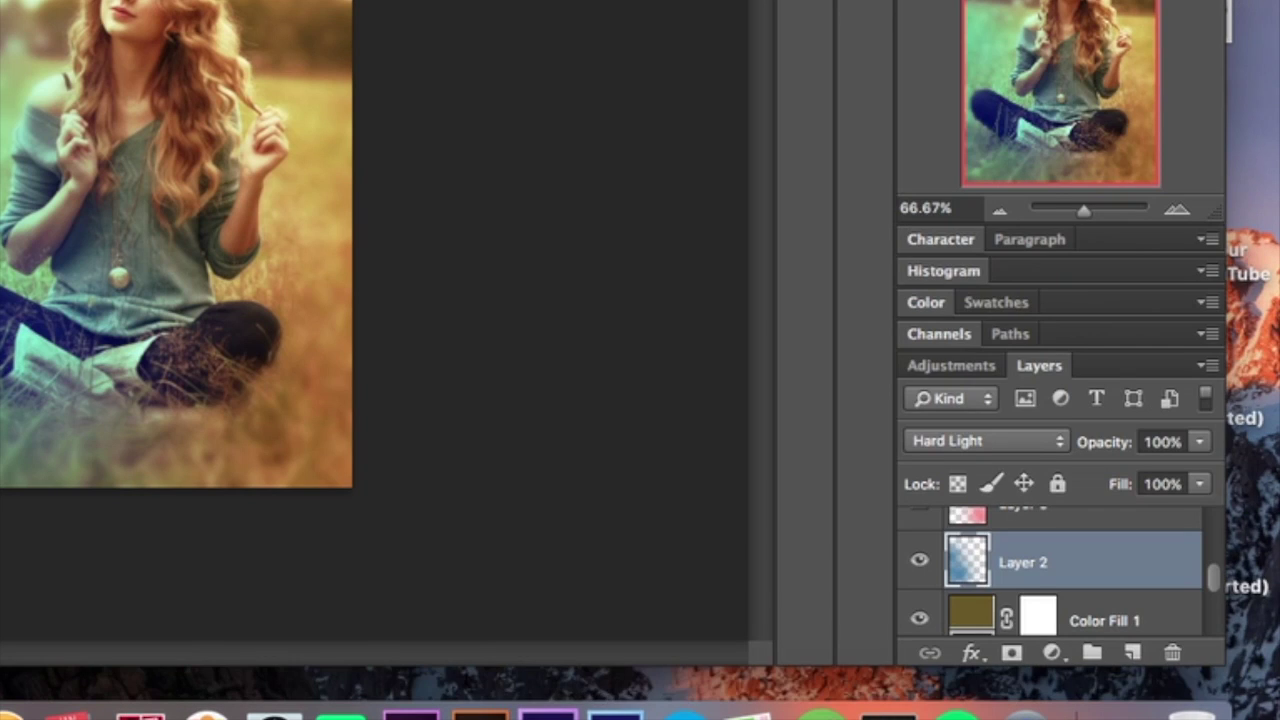
left_click(63, 637)
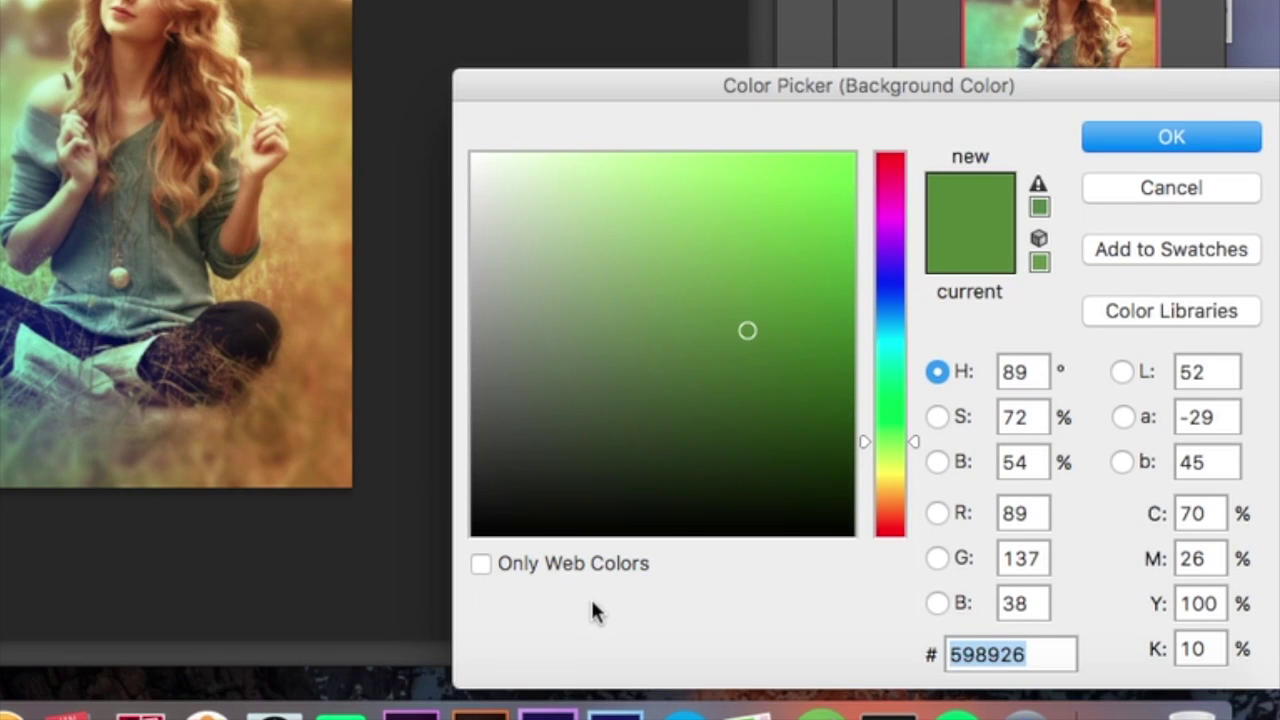
type("f38a8a")
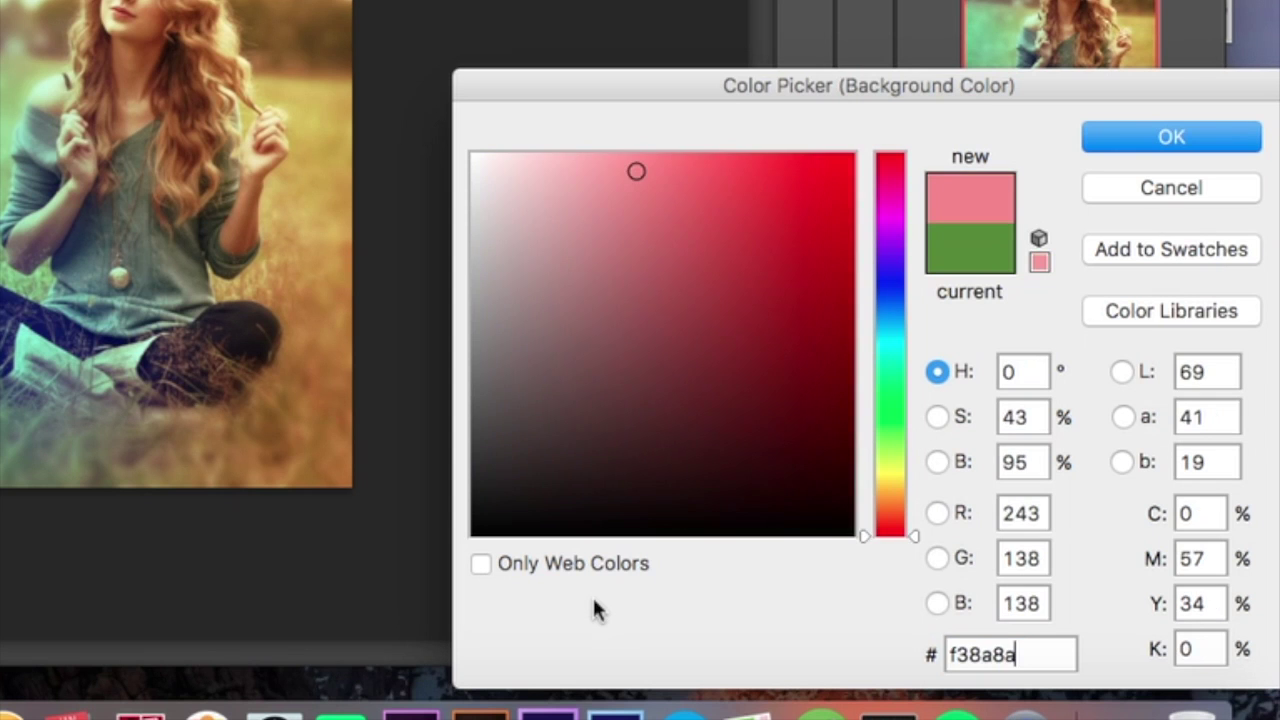
key("Return")
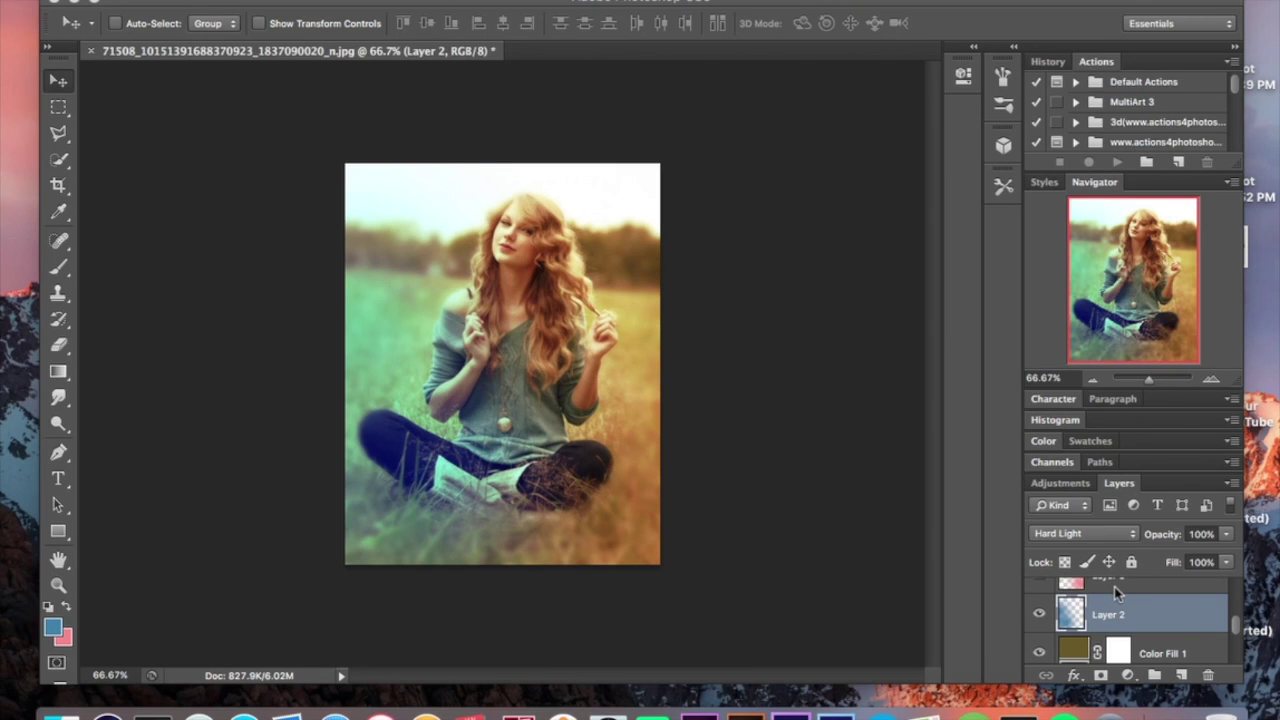
- Make Layer 3 visible above the blue-painted Layer 2
scroll(1116, 592, "up", 2)
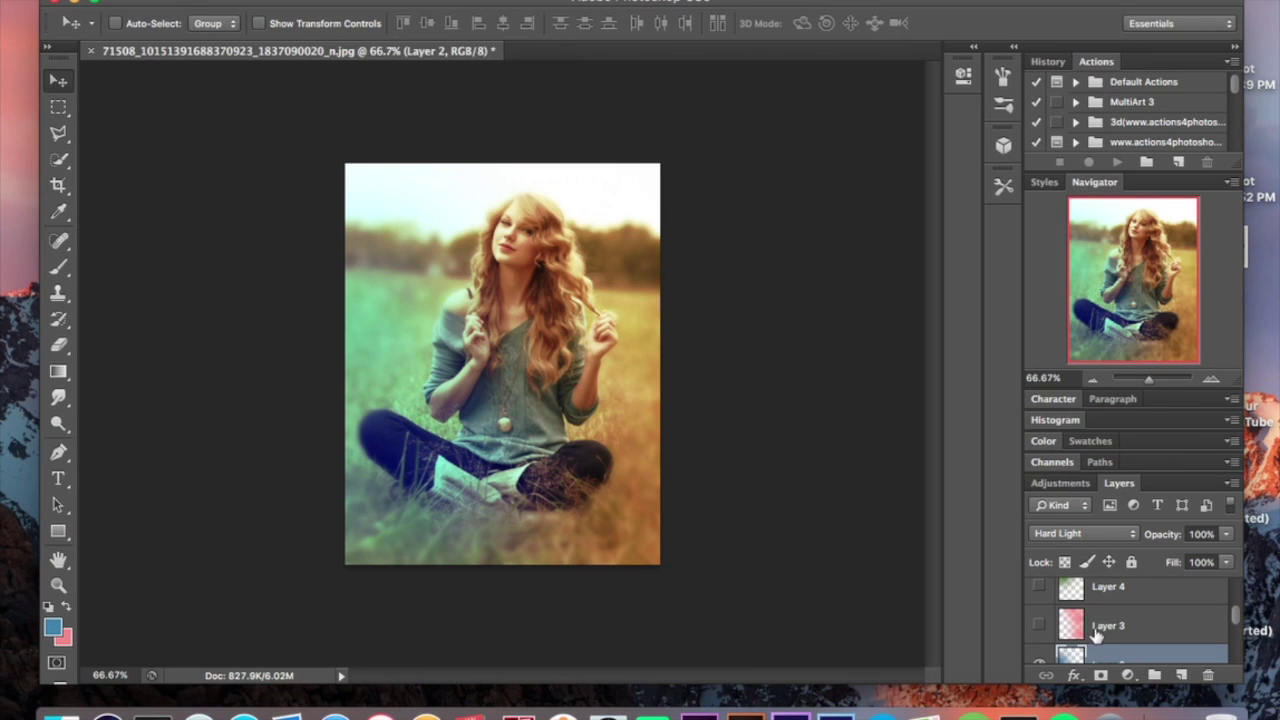
left_click(1039, 629)
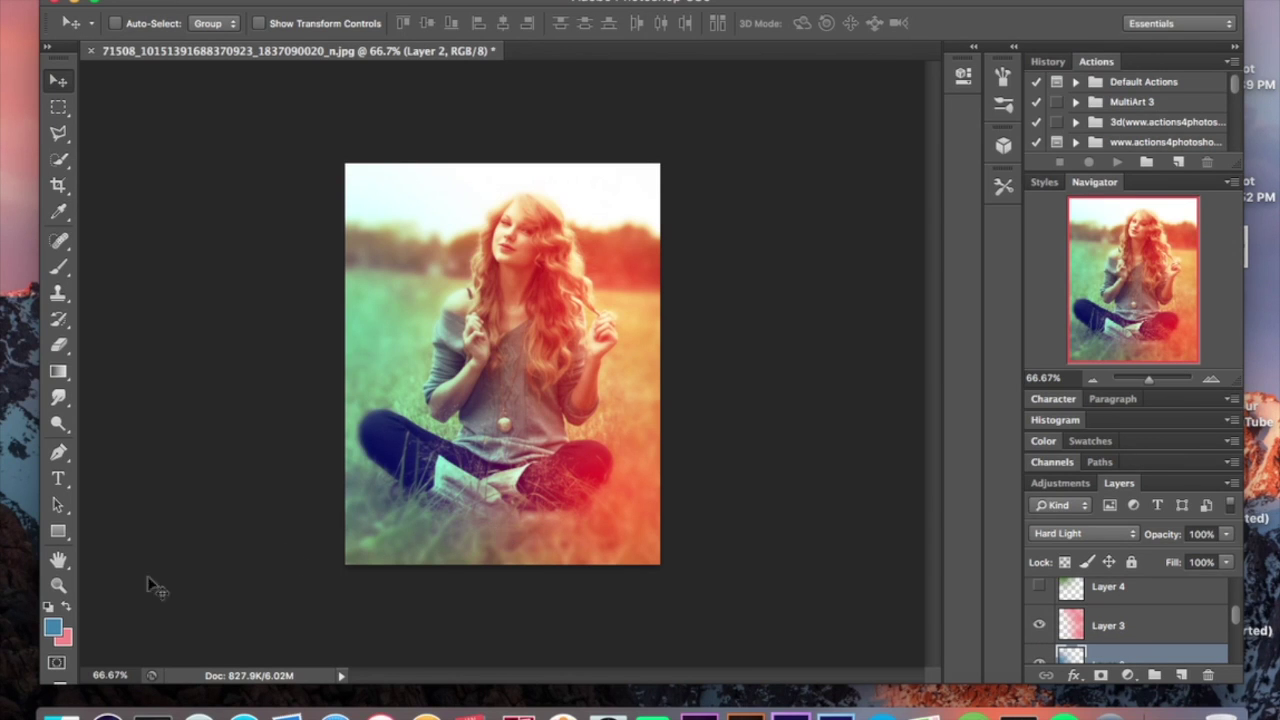
- Set the foreground colour to 598926, then select Layer 4 and make it visible
left_click(56, 631)
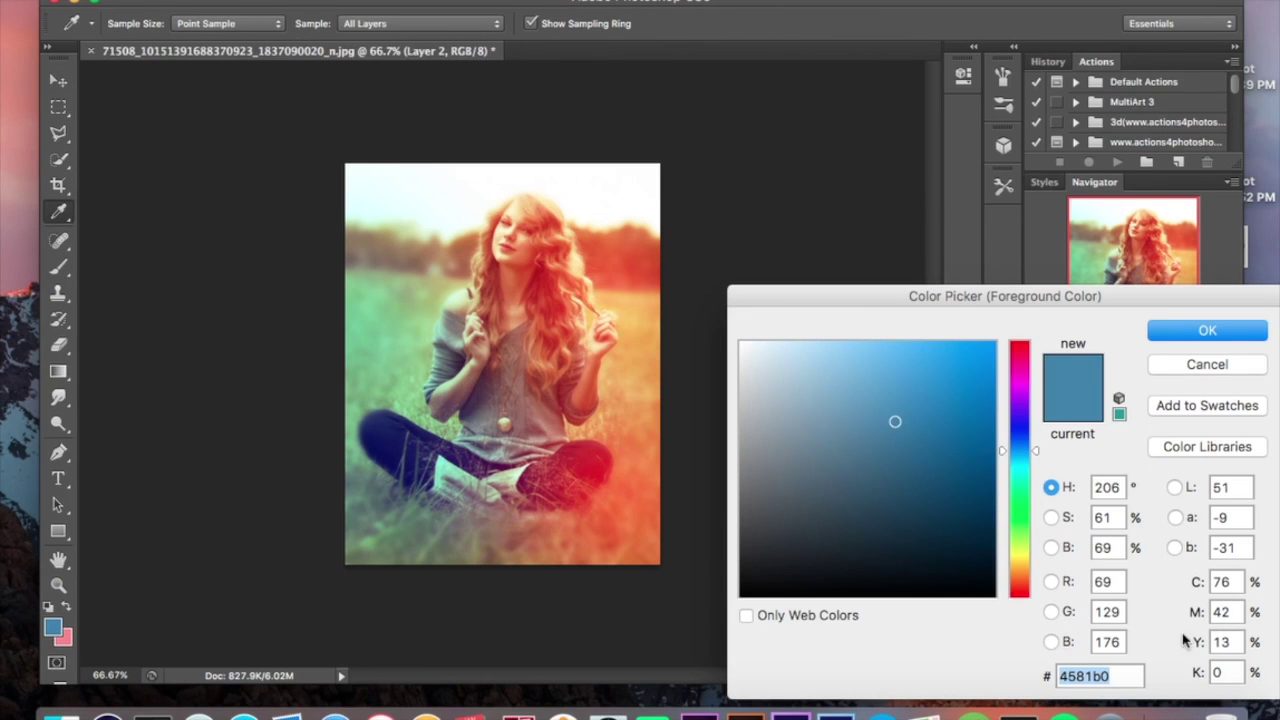
type("598926")
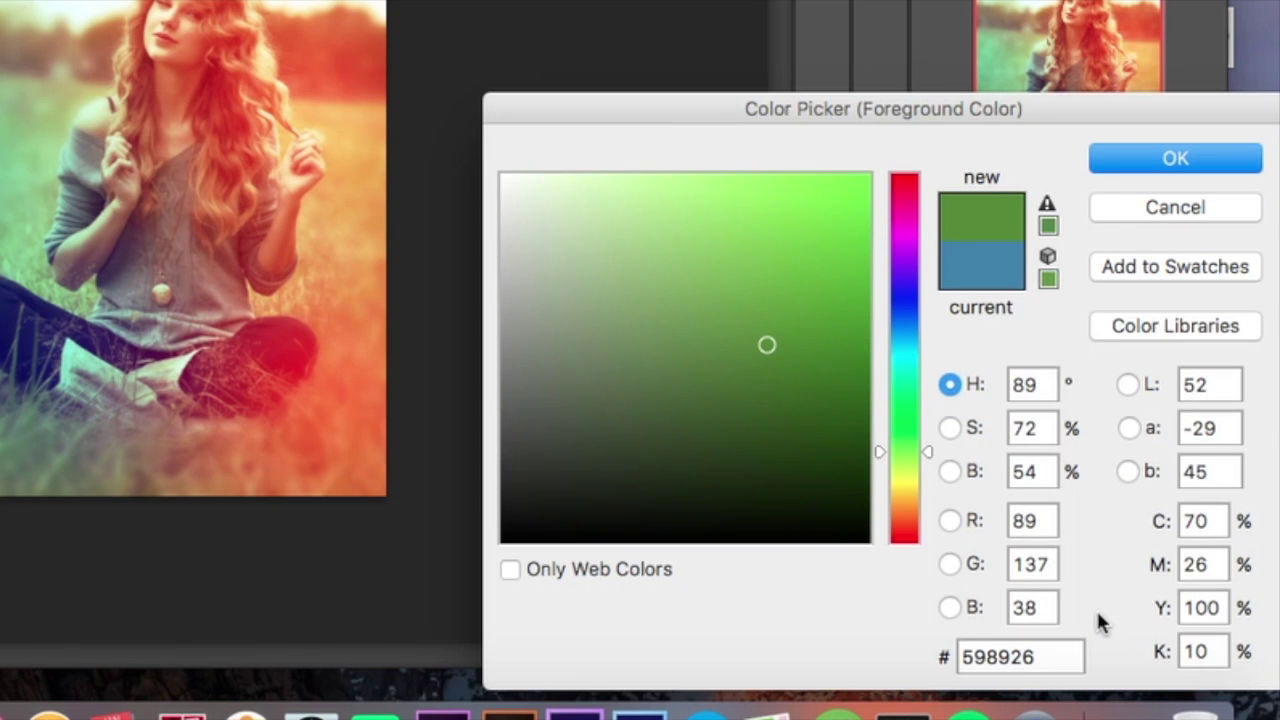
key("Return")
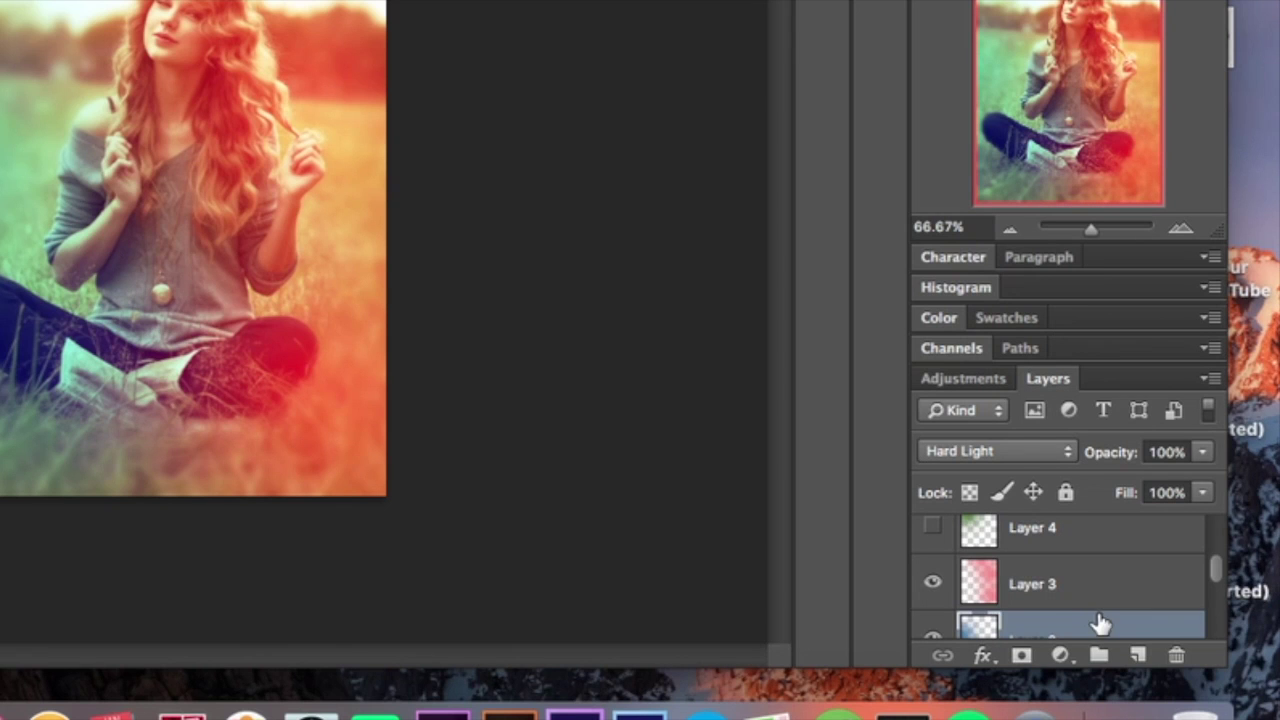
left_click(1059, 541)
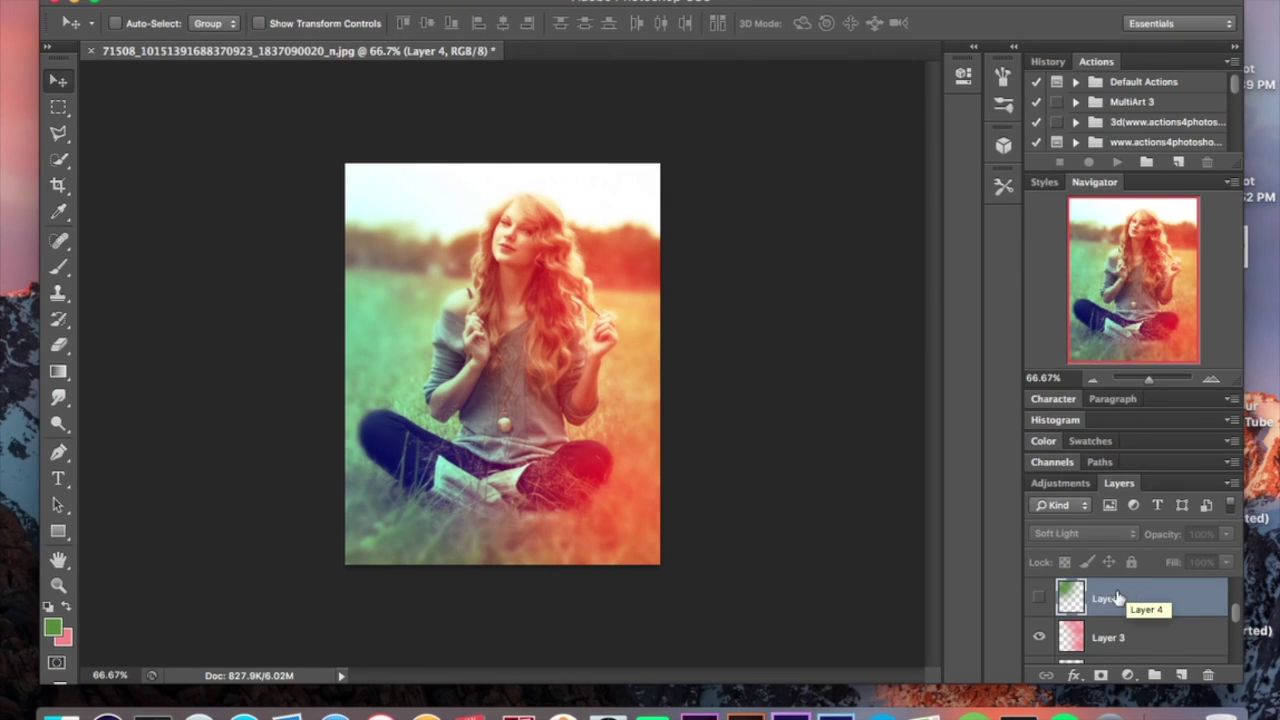
left_click(1038, 598)
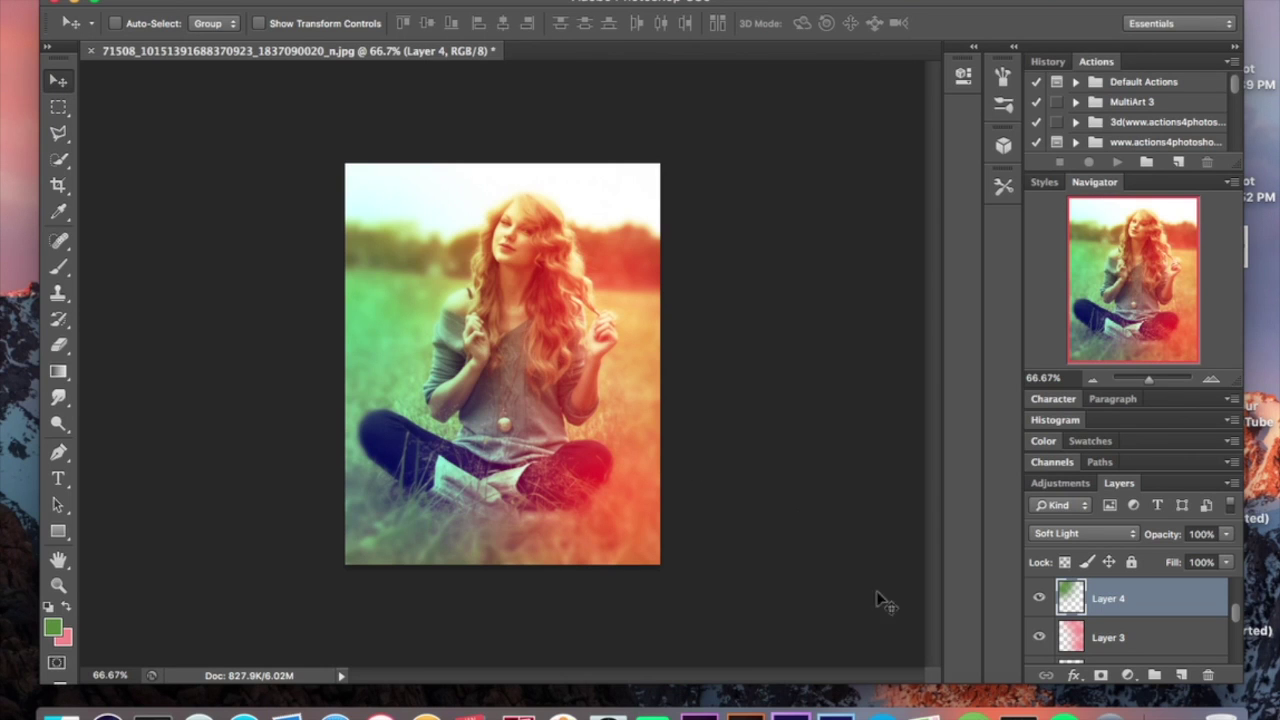
- Review the Reds settings of the Selective Color 1 adjustment layer and make that layer visible
scroll(1108, 655, "up", 2)
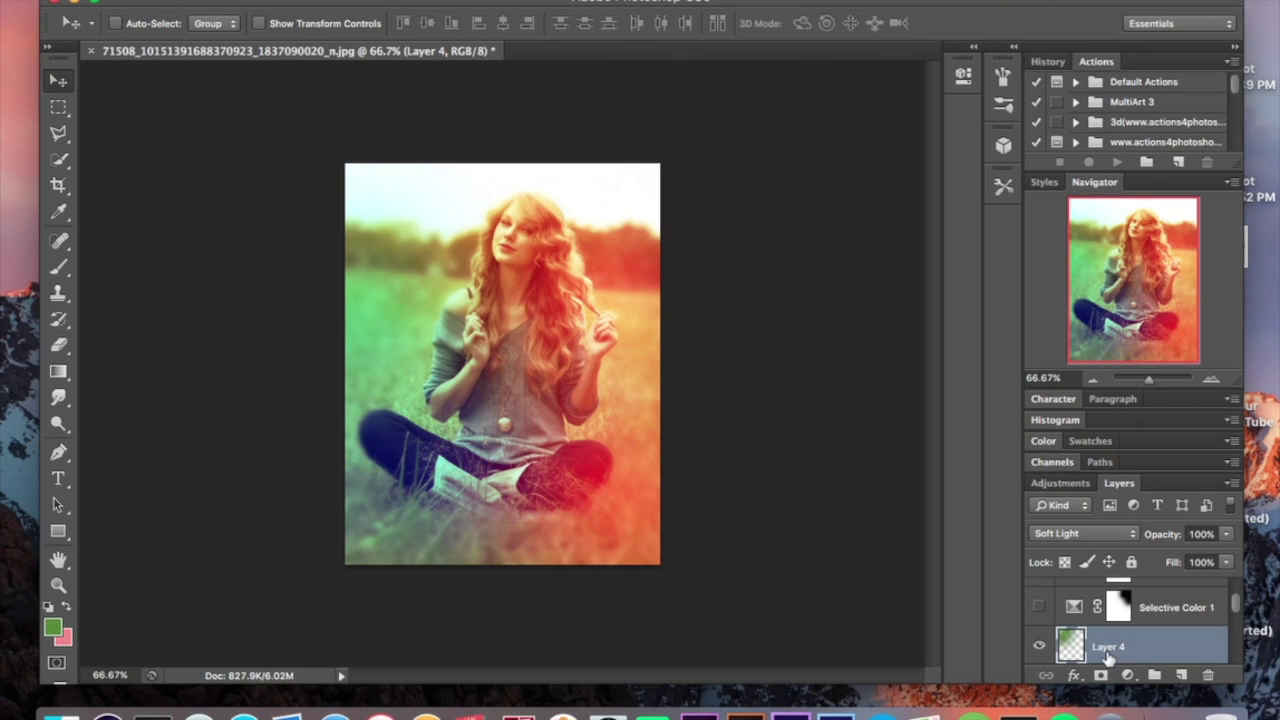
scroll(1108, 655, "up", 1)
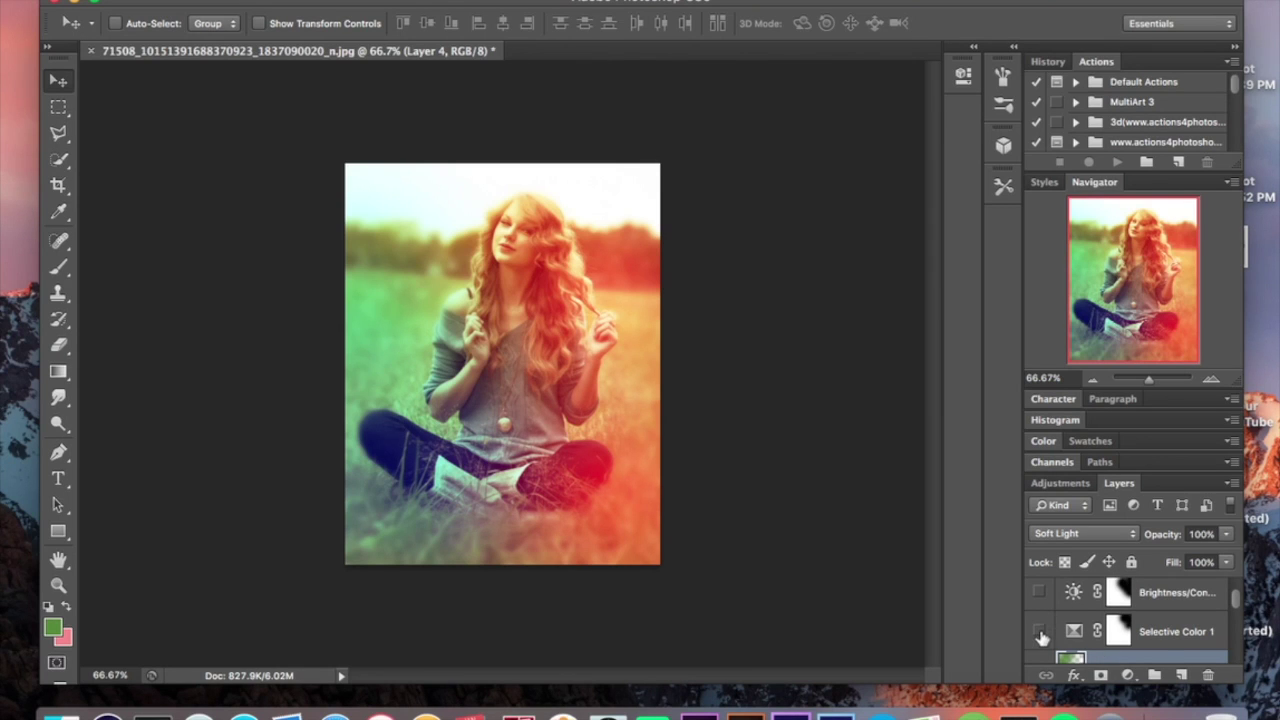
left_click(1128, 675)
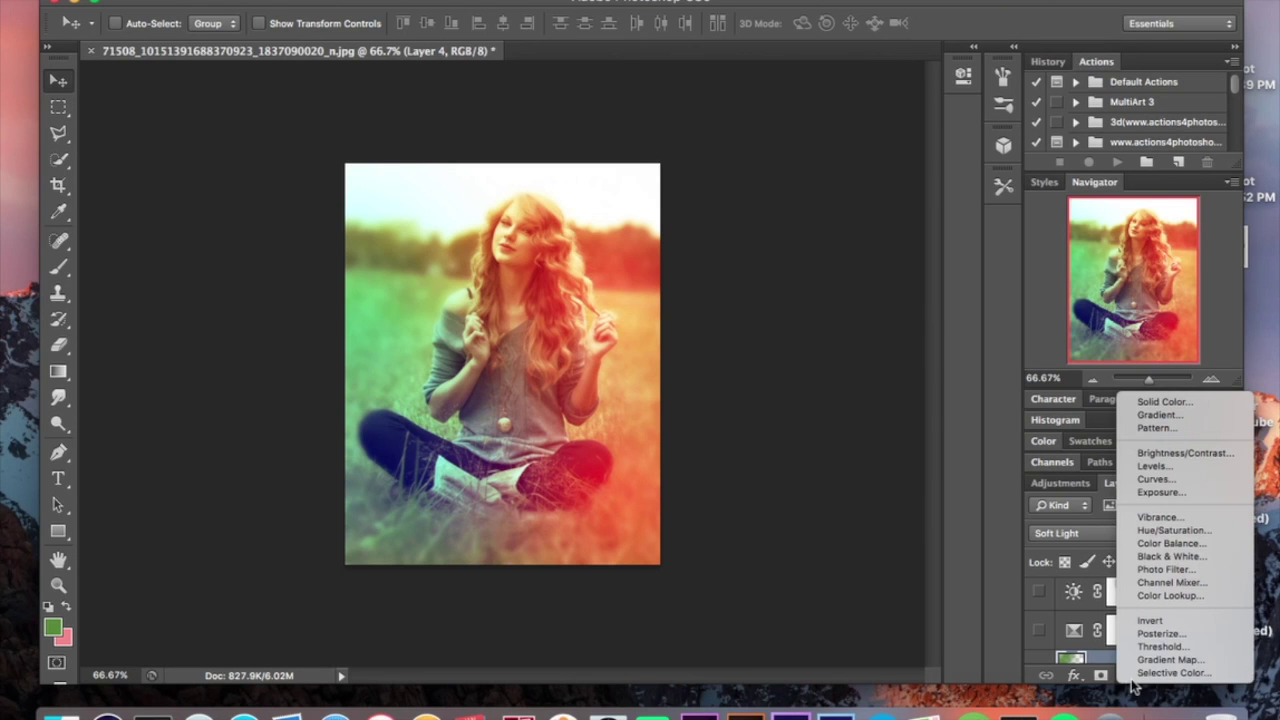
left_click(1055, 631)
double_click(1073, 630)
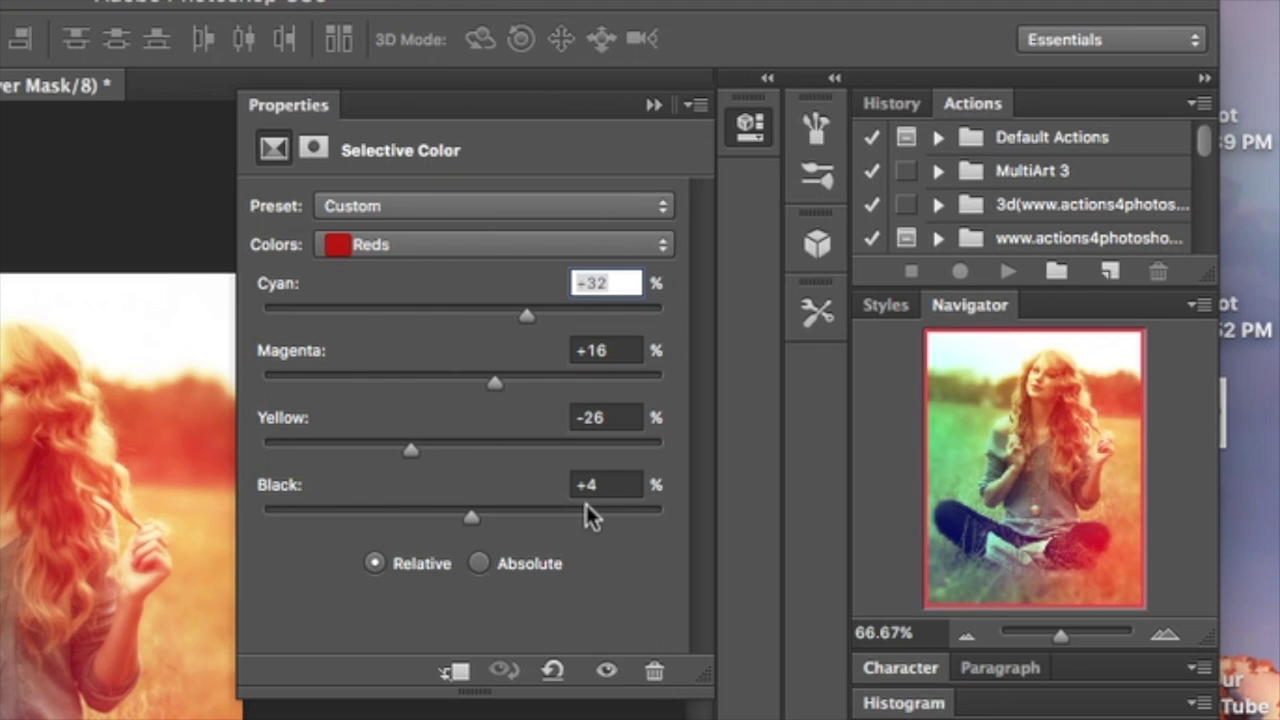
left_click(652, 106)
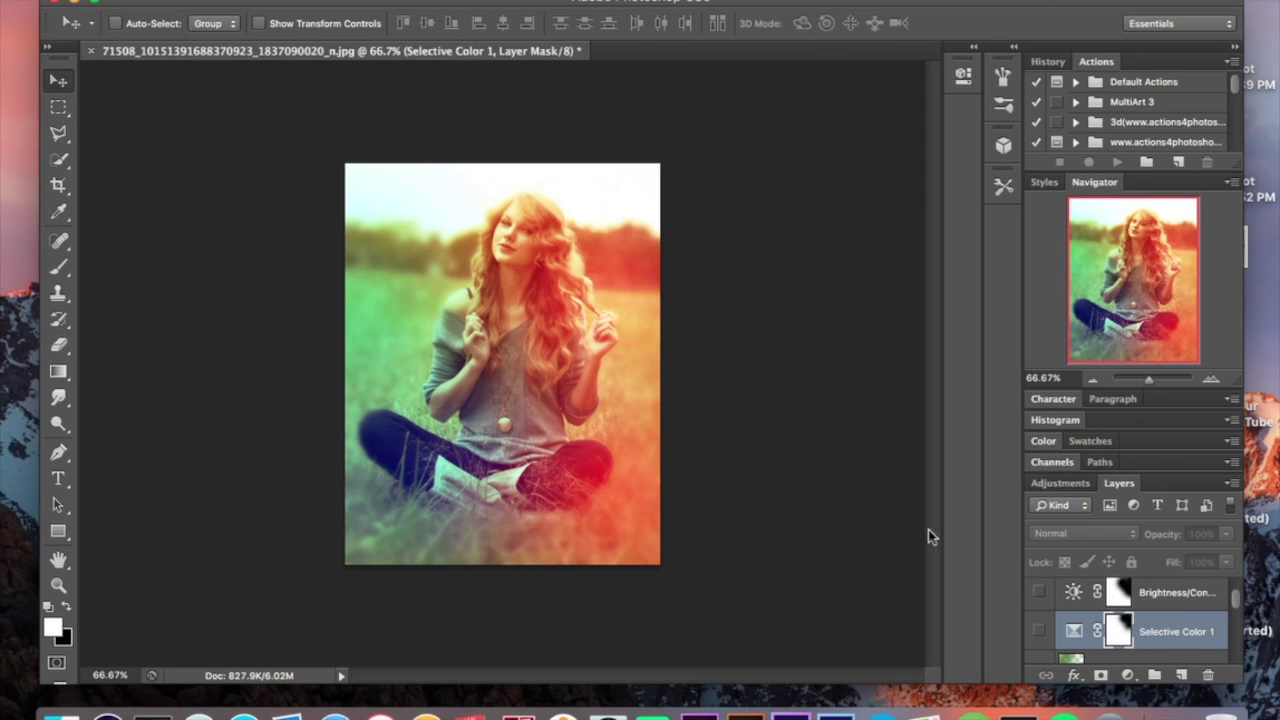
left_click(1039, 632)
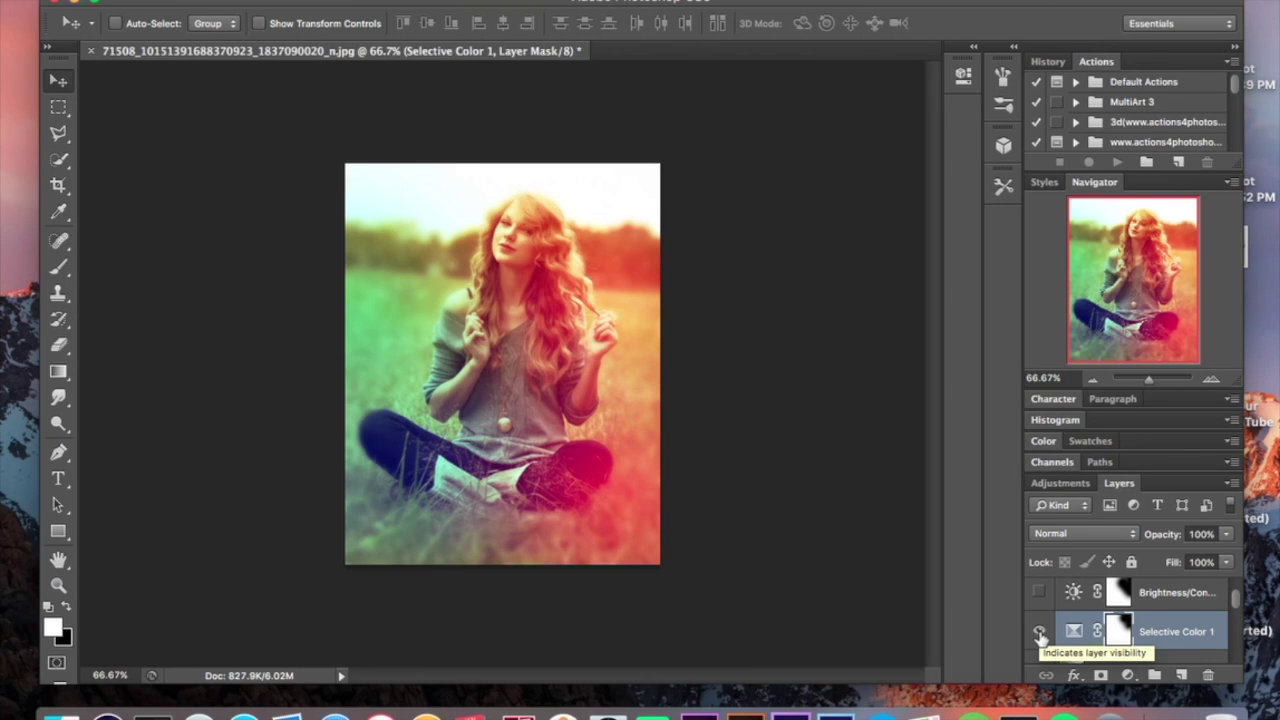
- Review the brightness and contrast settings of the Brightness/Contrast 1 adjustment layer and make that layer visible
double_click(1076, 594)
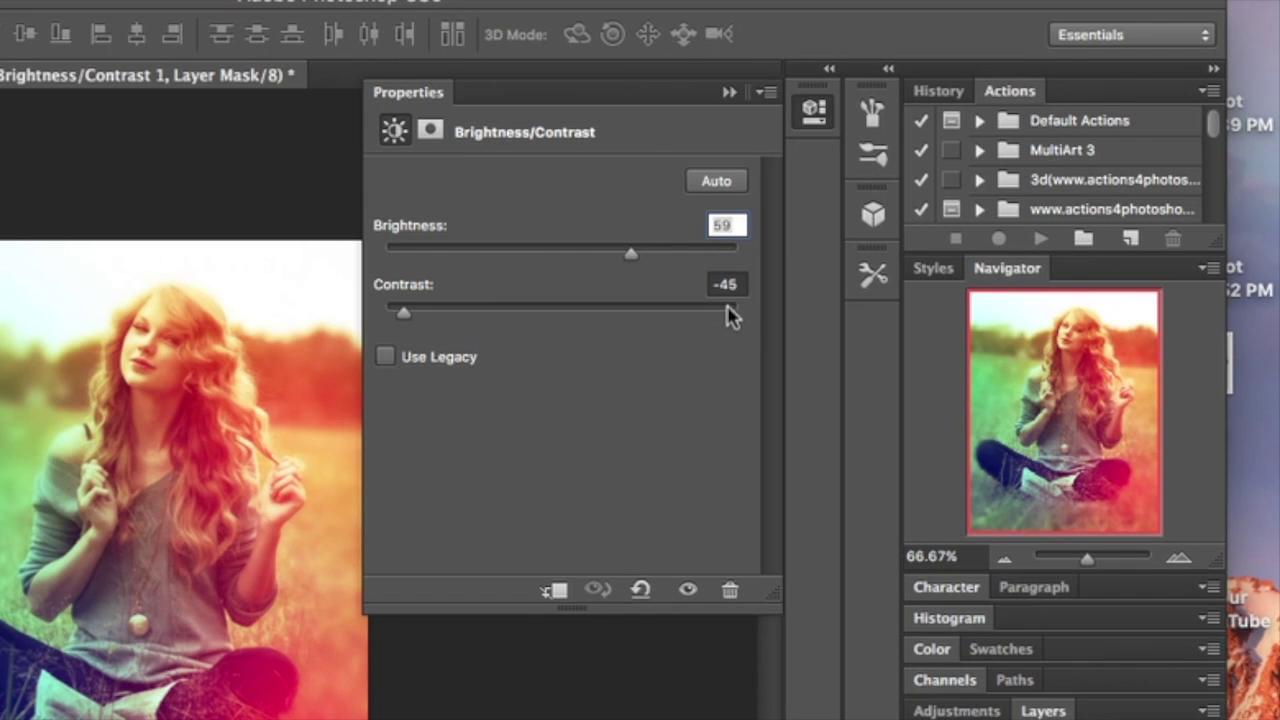
left_click(729, 92)
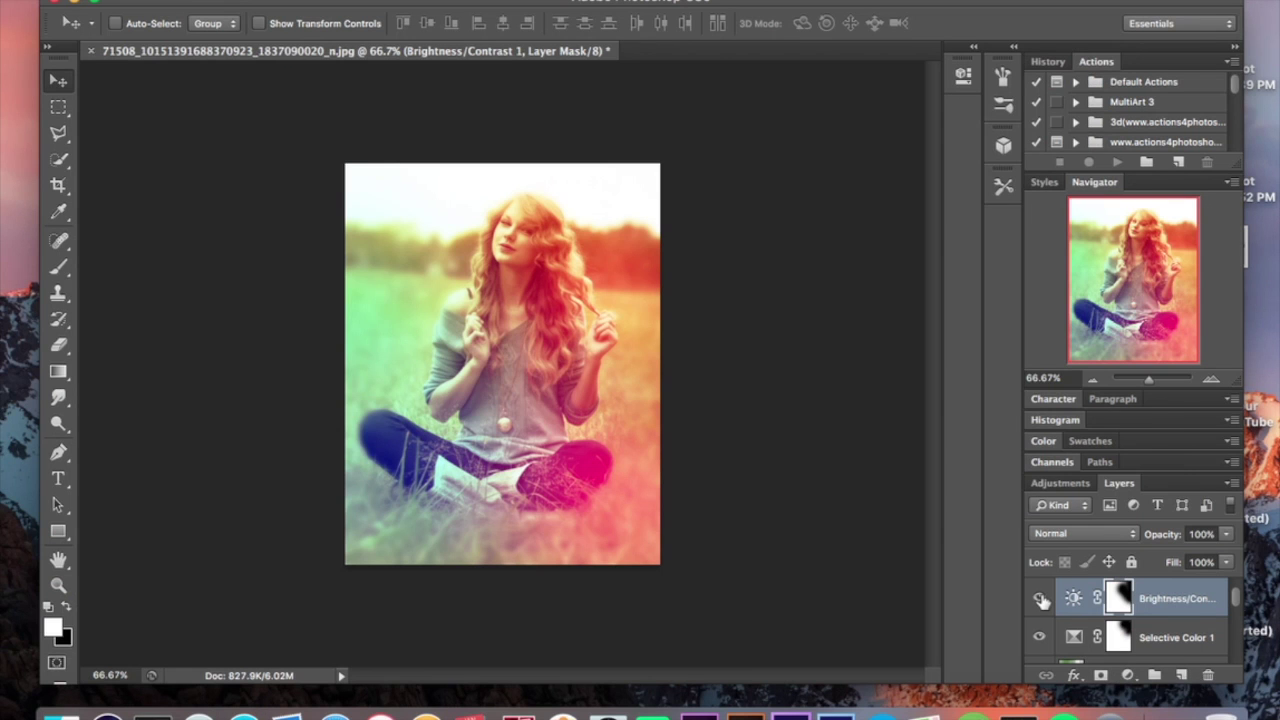
- Select Layer 5, make it visible, and select its layer mask
scroll(1155, 612, "up", 1)
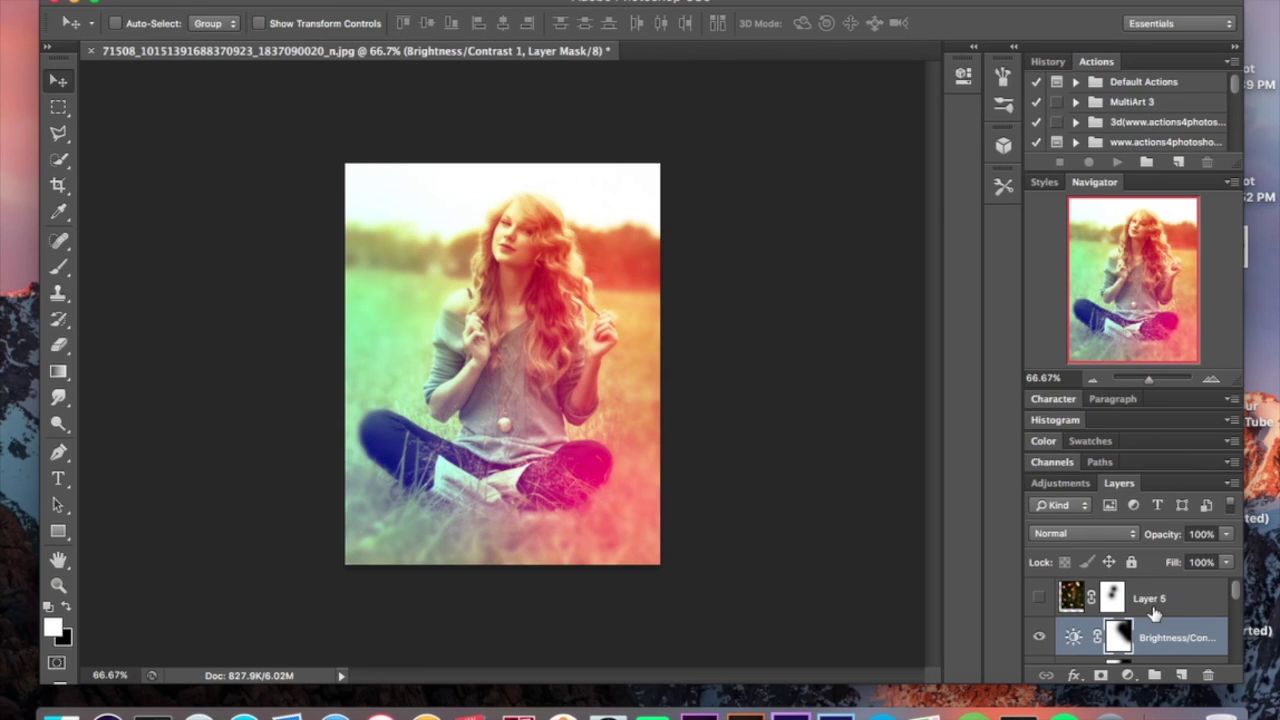
left_click(1160, 600)
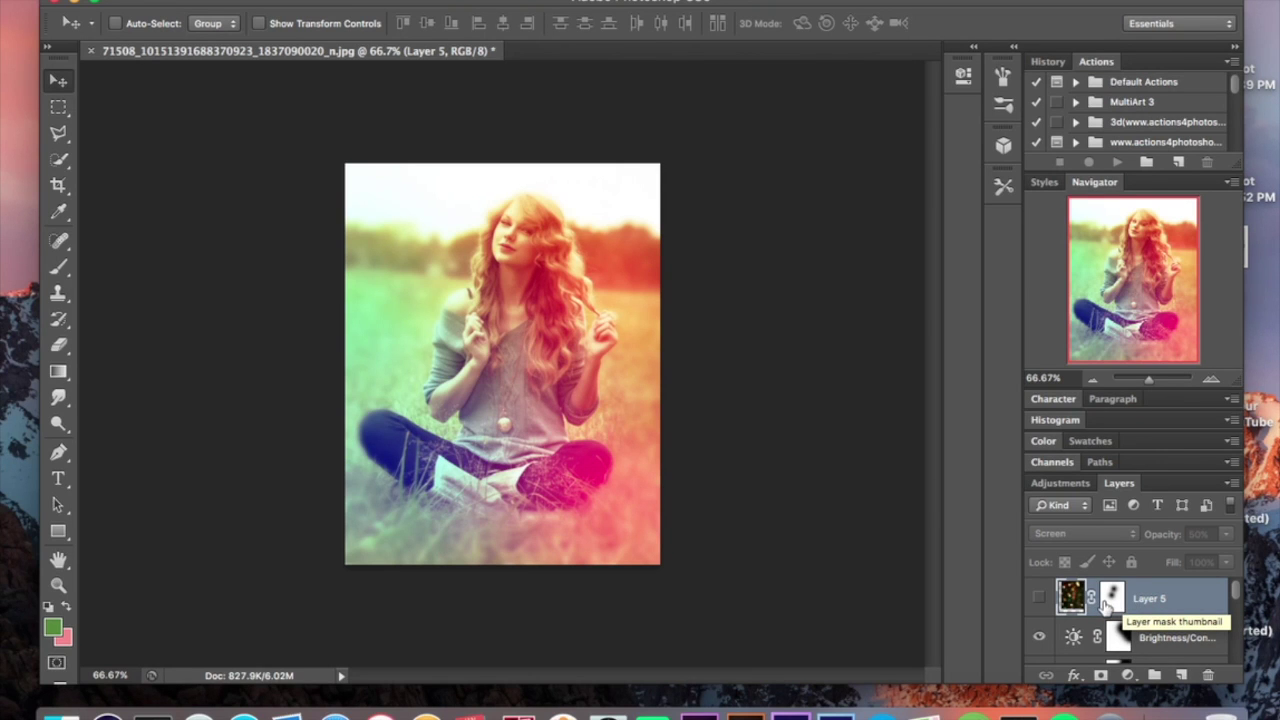
left_click(1039, 598)
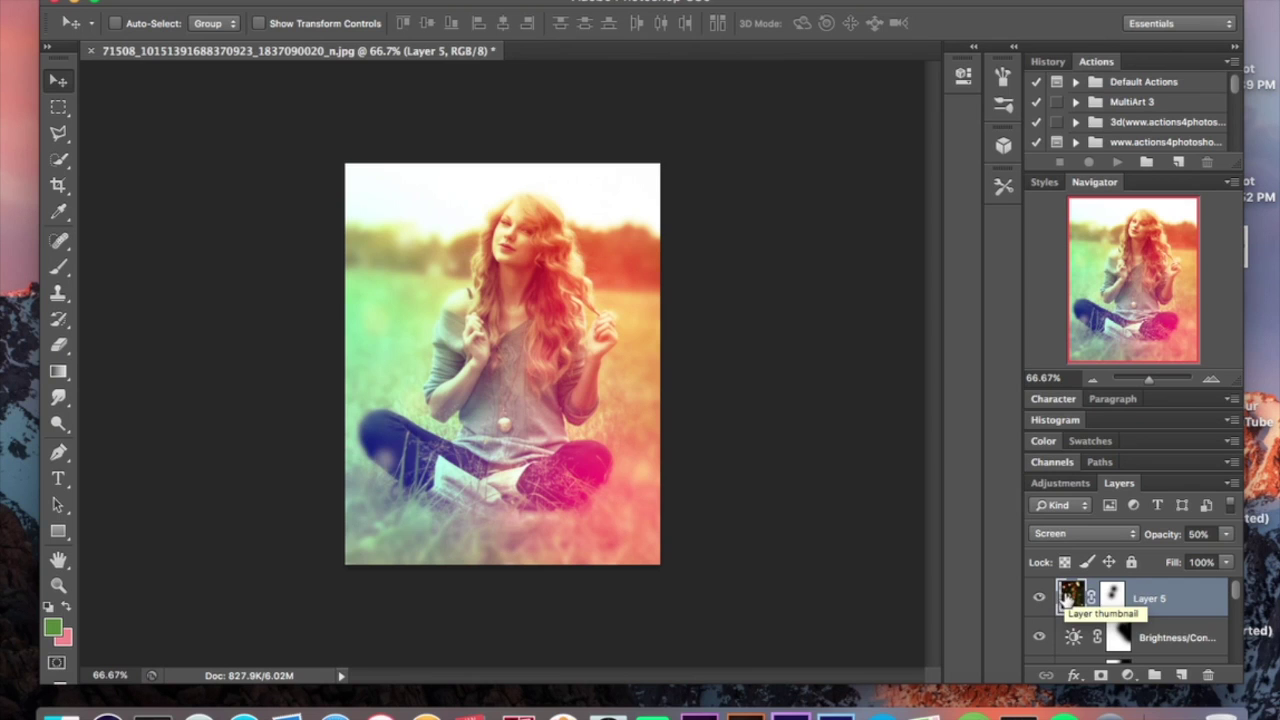
left_click(1113, 605)
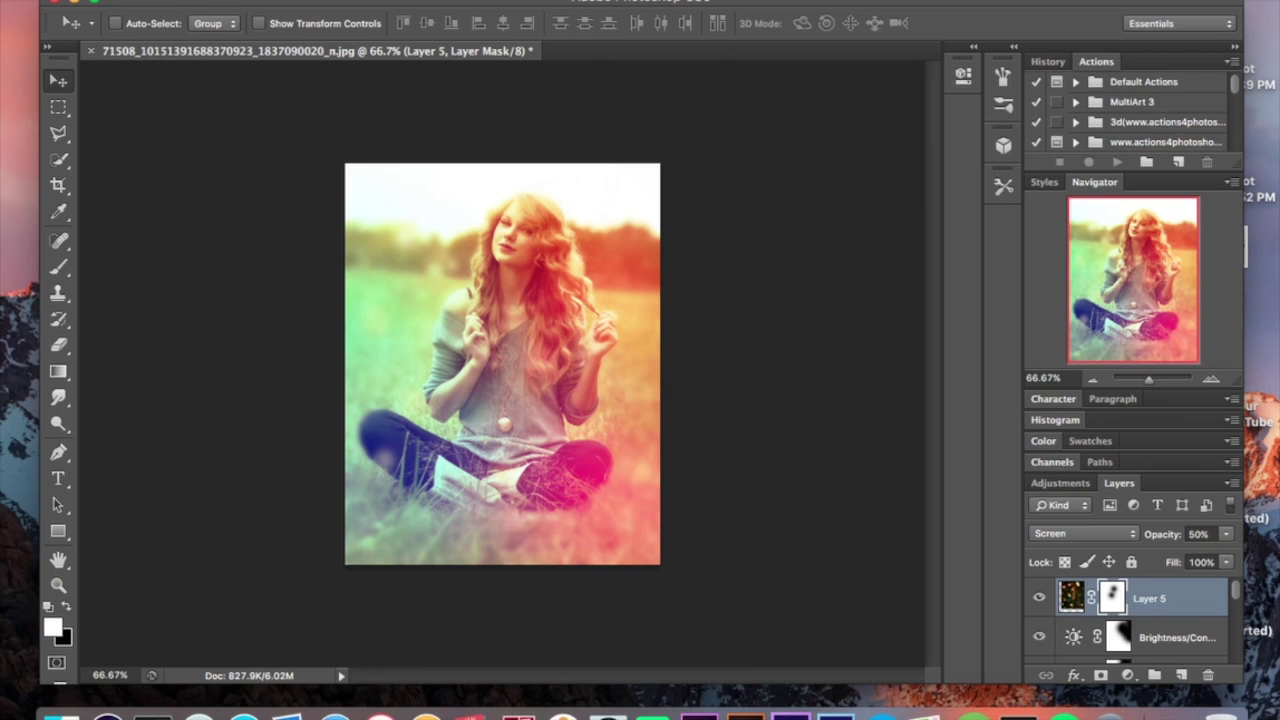
left_click(469, 0)
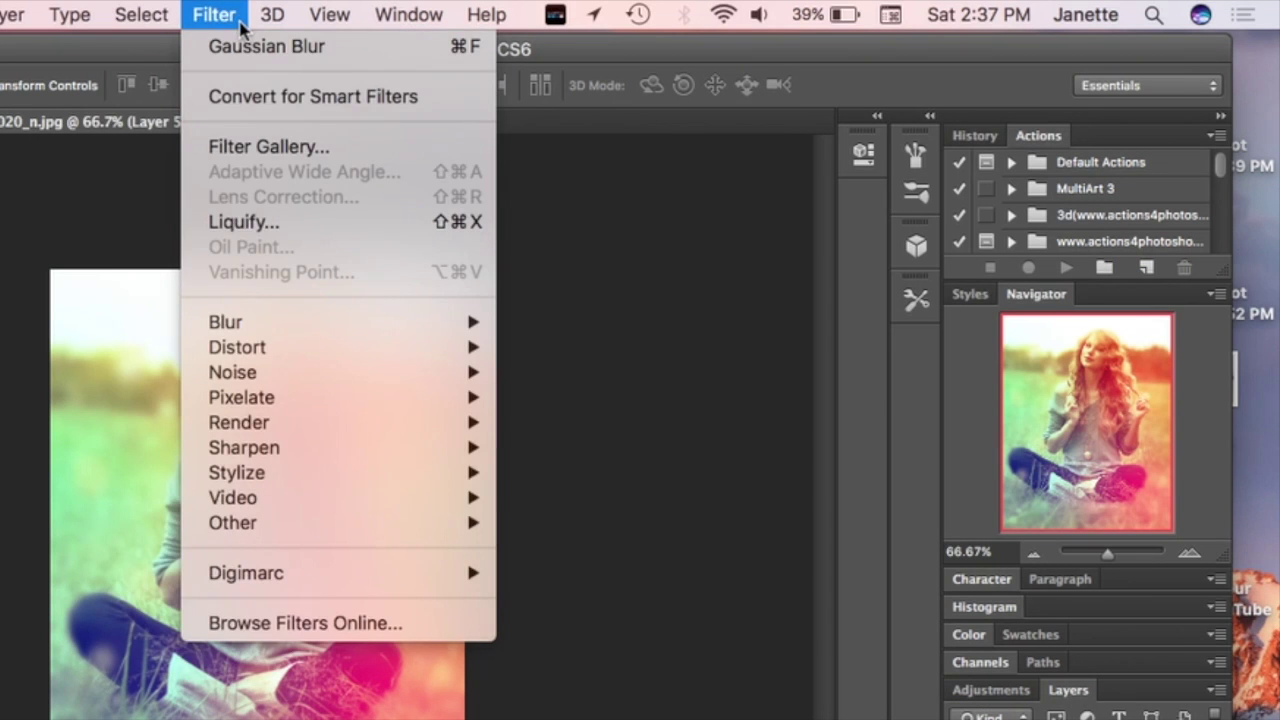
left_click(240, 22)
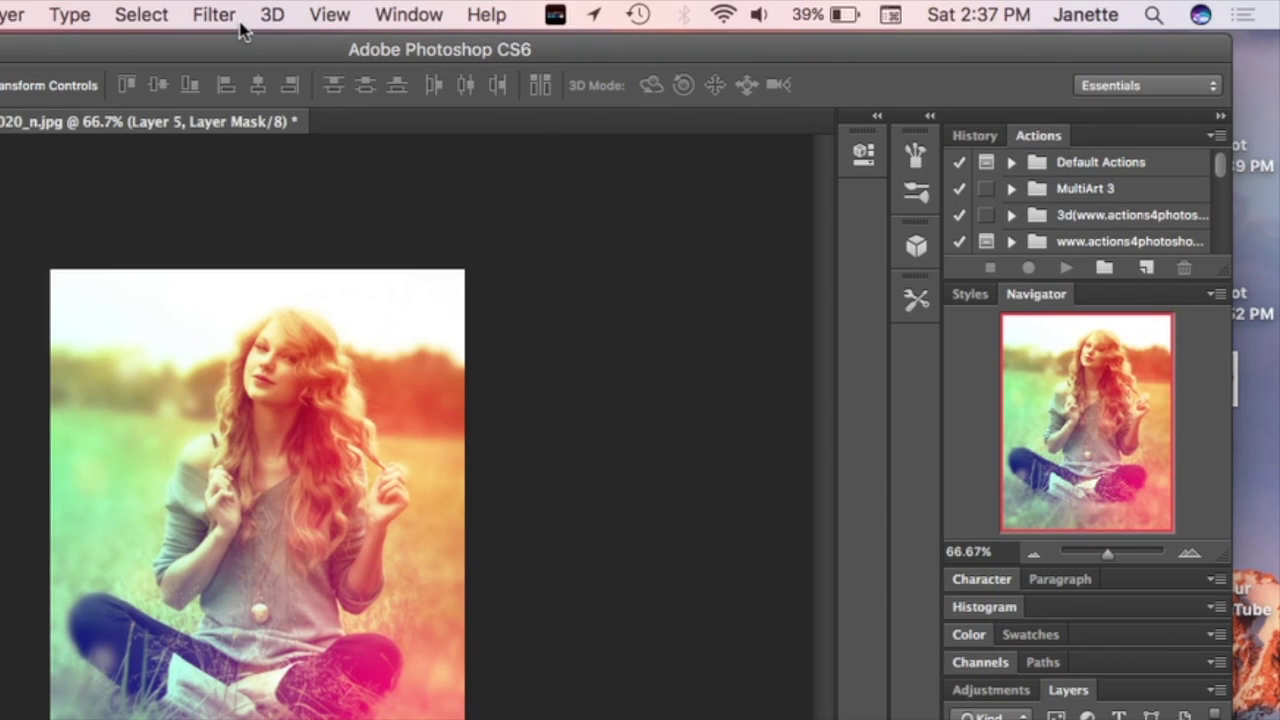